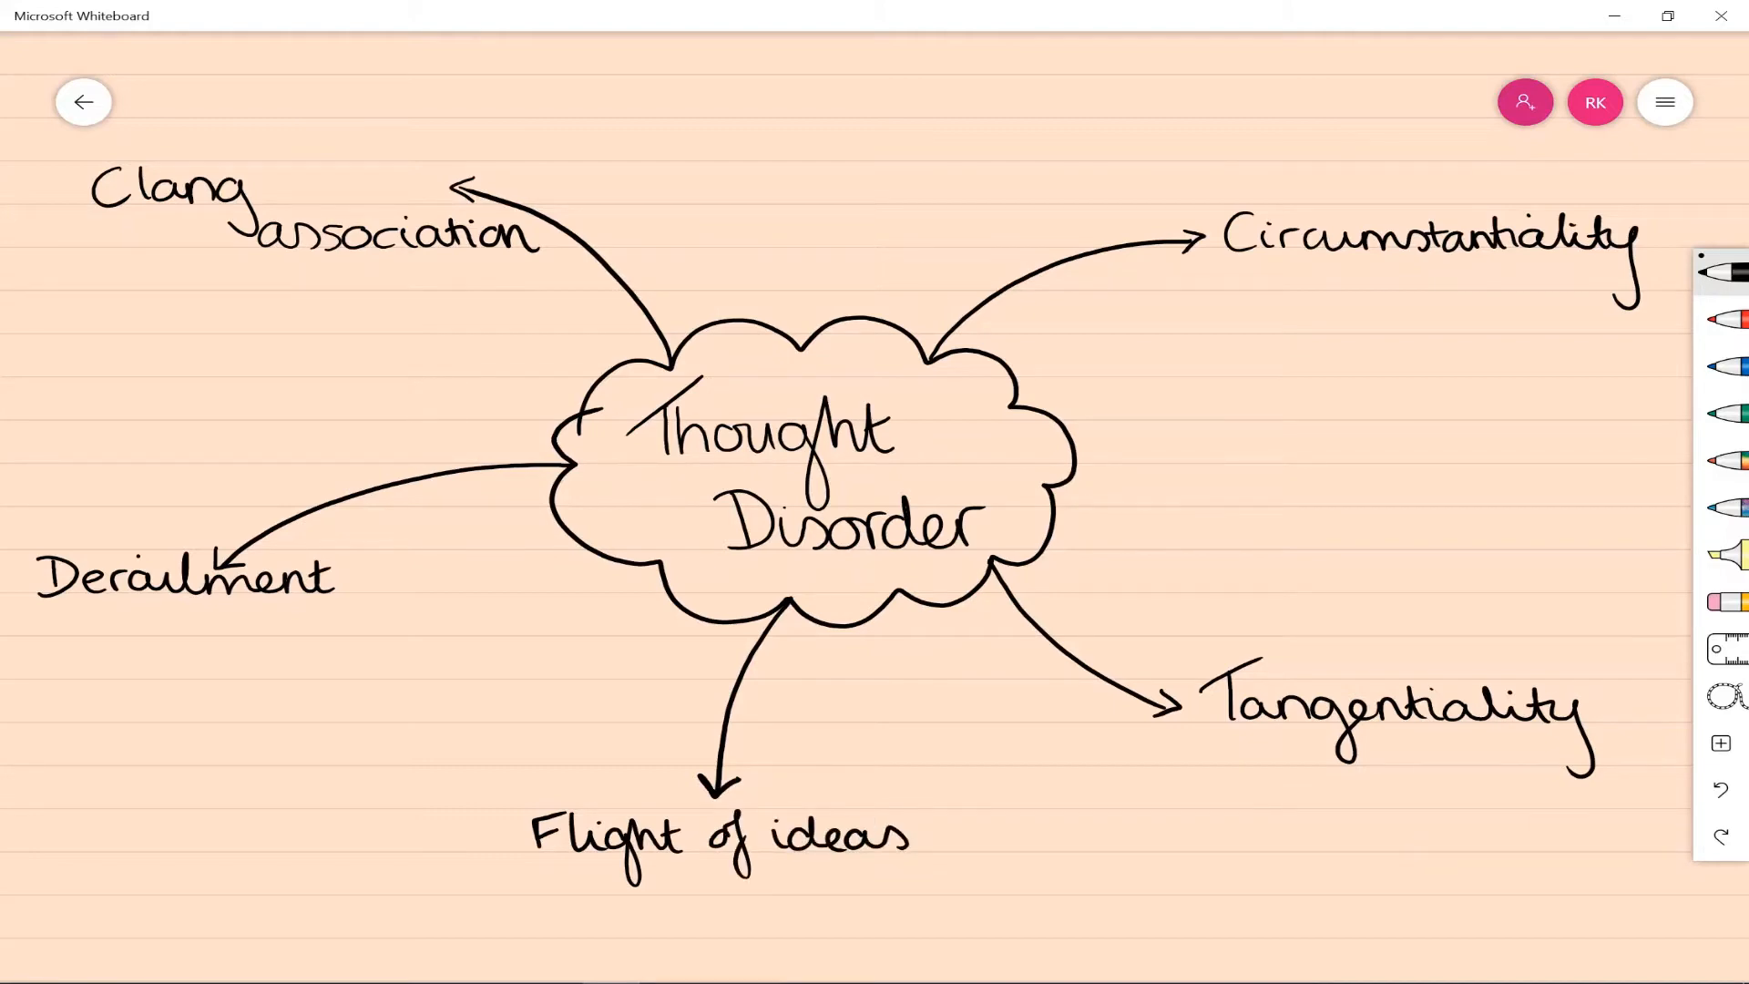
# Step: Switch to the blue pen after finishing the Thought Disorder mind map
pyautogui.click(1724, 366)
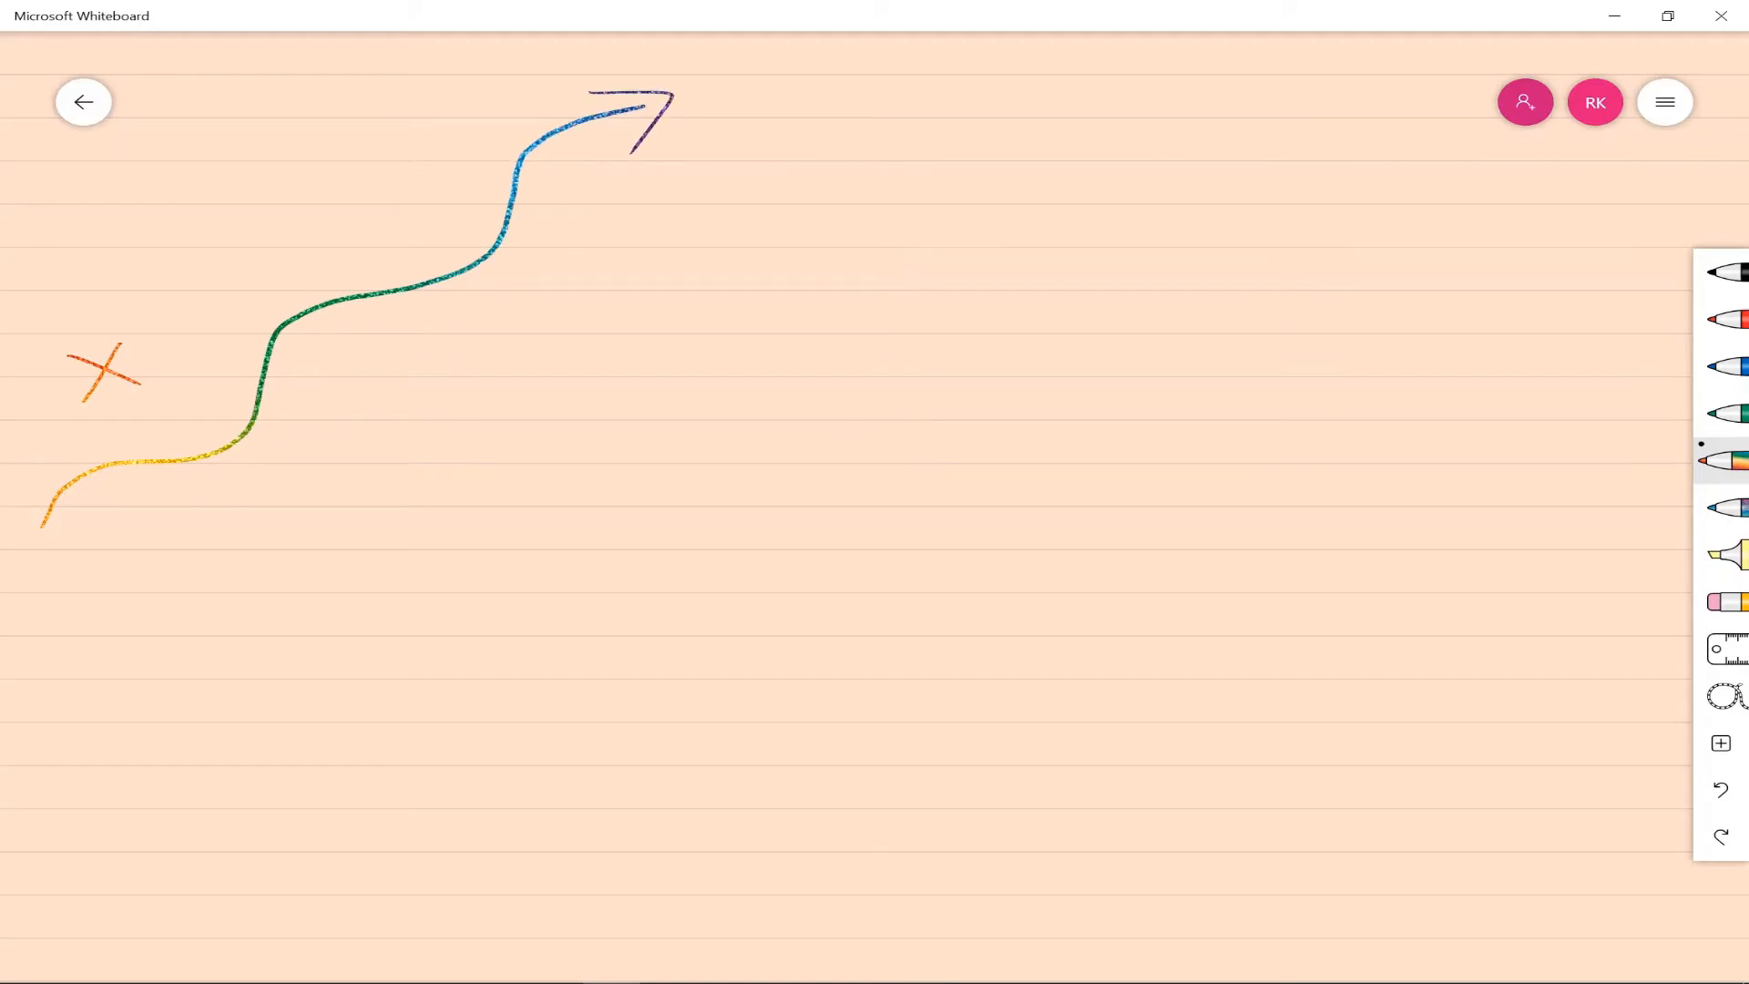
# Step: Handwrite 'Flight of ideas' in black beside the wavy arrow
pyautogui.click(1720, 270)
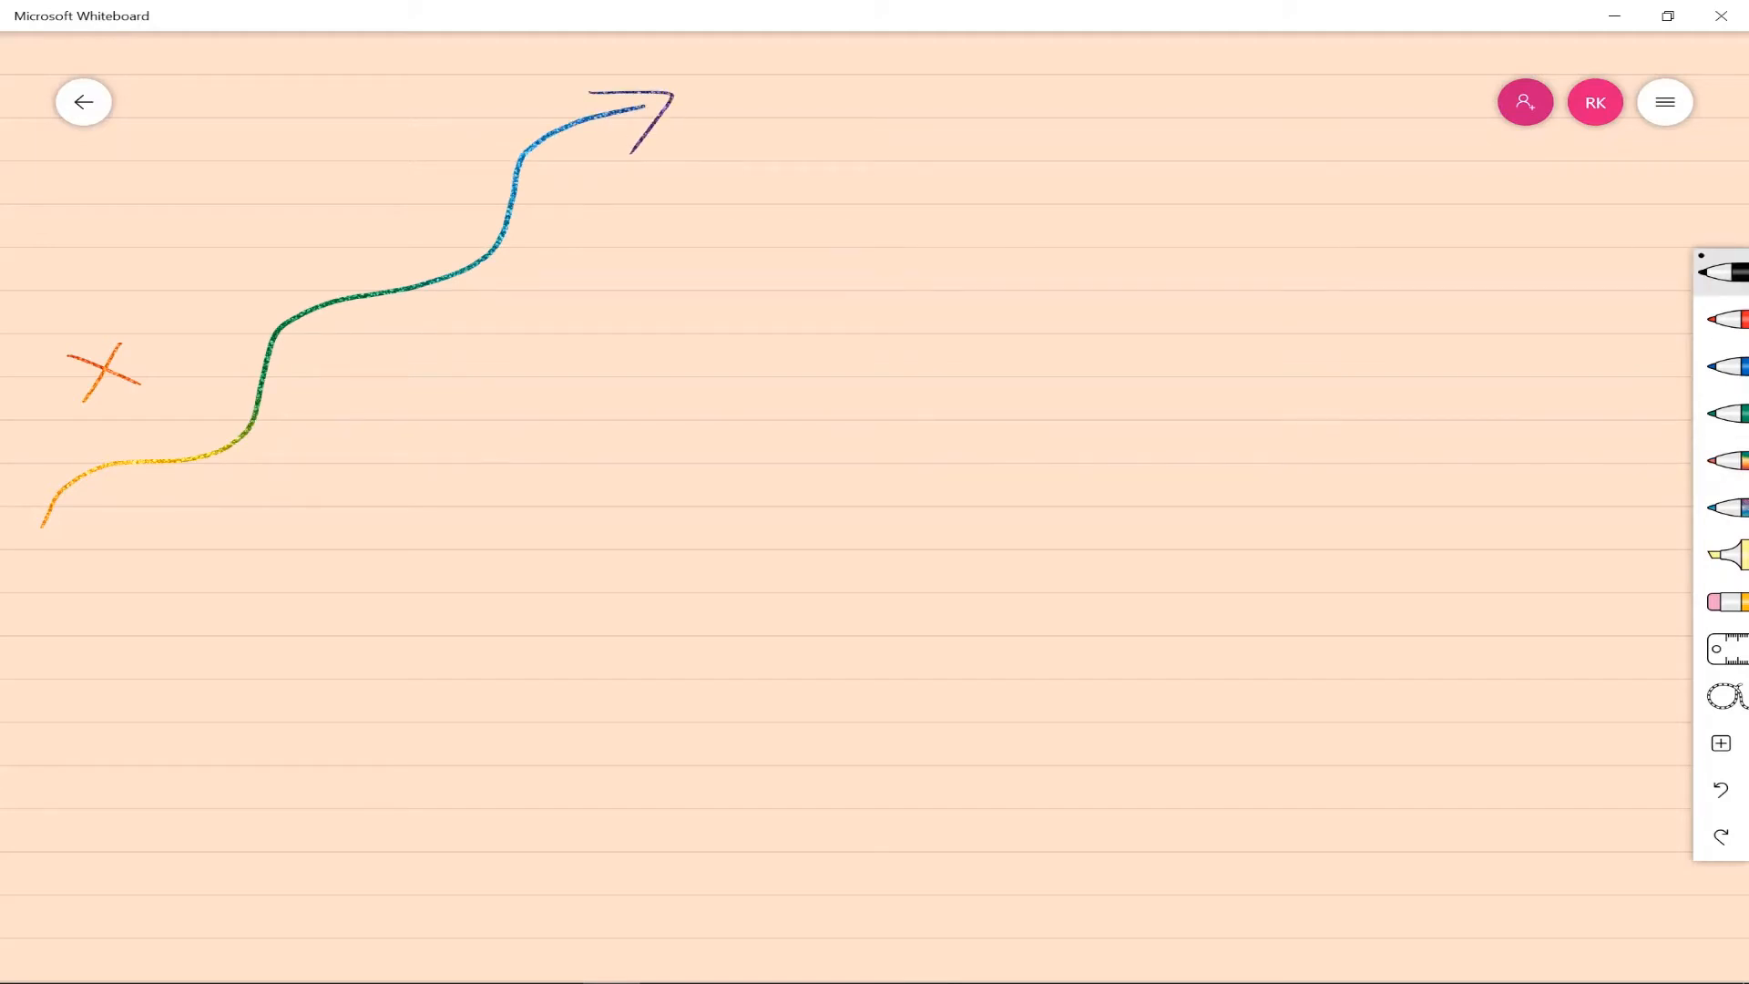
pyautogui.moveTo(450, 328)
pyautogui.mouseDown()
pyautogui.moveTo(450, 292)
pyautogui.moveTo(485, 284)
pyautogui.moveTo(497, 329)
pyautogui.moveTo(528, 332)
pyautogui.moveTo(541, 370)
pyautogui.mouseUp()
pyautogui.moveTo(544, 290)
pyautogui.mouseDown()
pyautogui.moveTo(574, 328)
pyautogui.moveTo(623, 326)
pyautogui.moveTo(643, 362)
pyautogui.mouseUp()
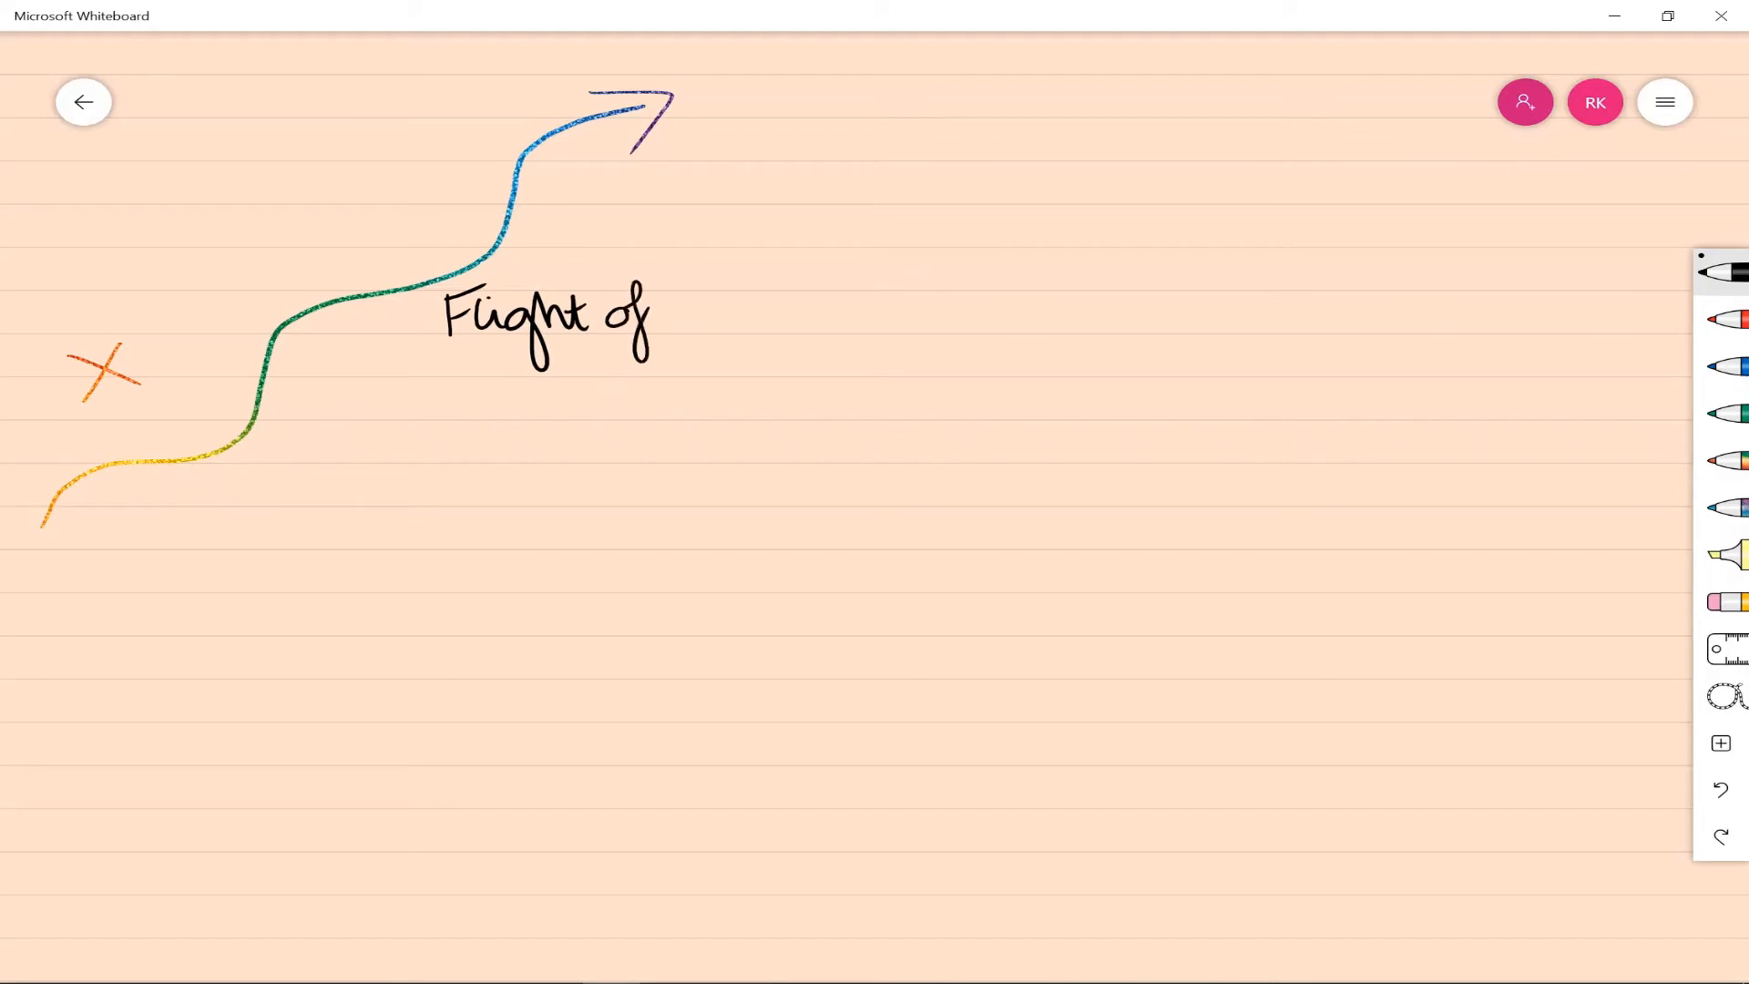
pyautogui.moveTo(700, 292)
pyautogui.mouseDown()
pyautogui.moveTo(705, 329)
pyautogui.moveTo(798, 330)
pyautogui.mouseUp()
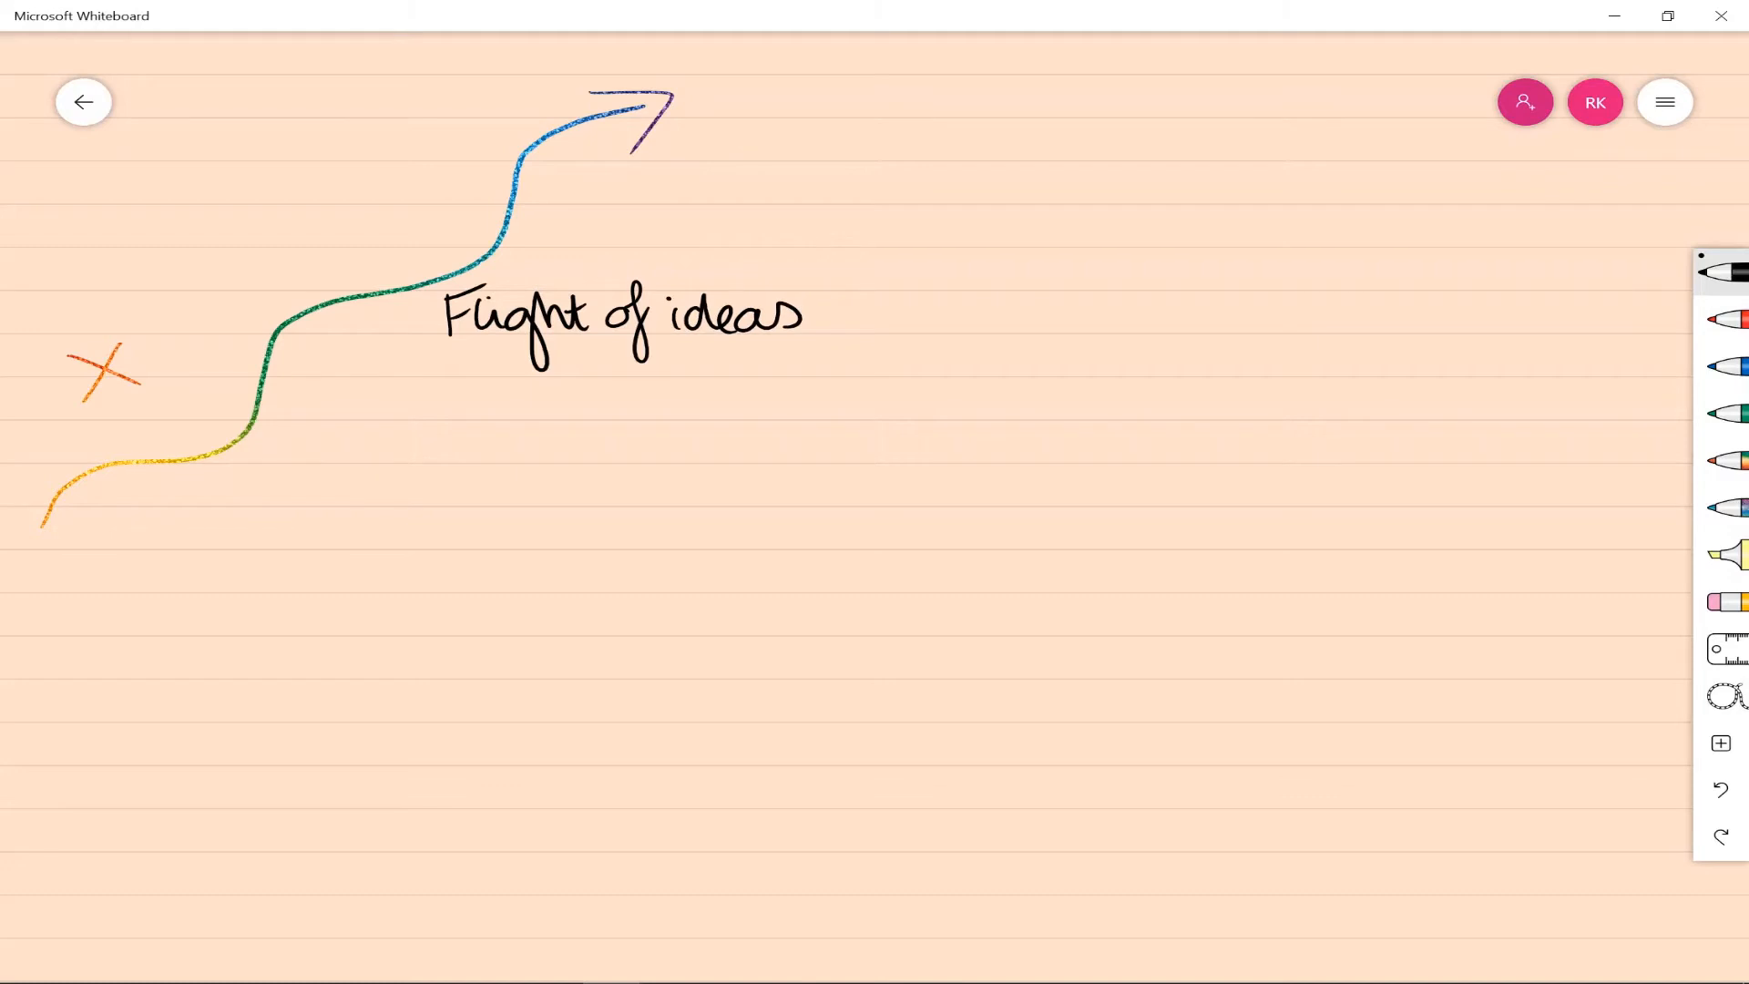
# Step: With the rainbow pen, mark a purple X and draw three overlapping arc arrows along the bottom
pyautogui.click(1725, 461)
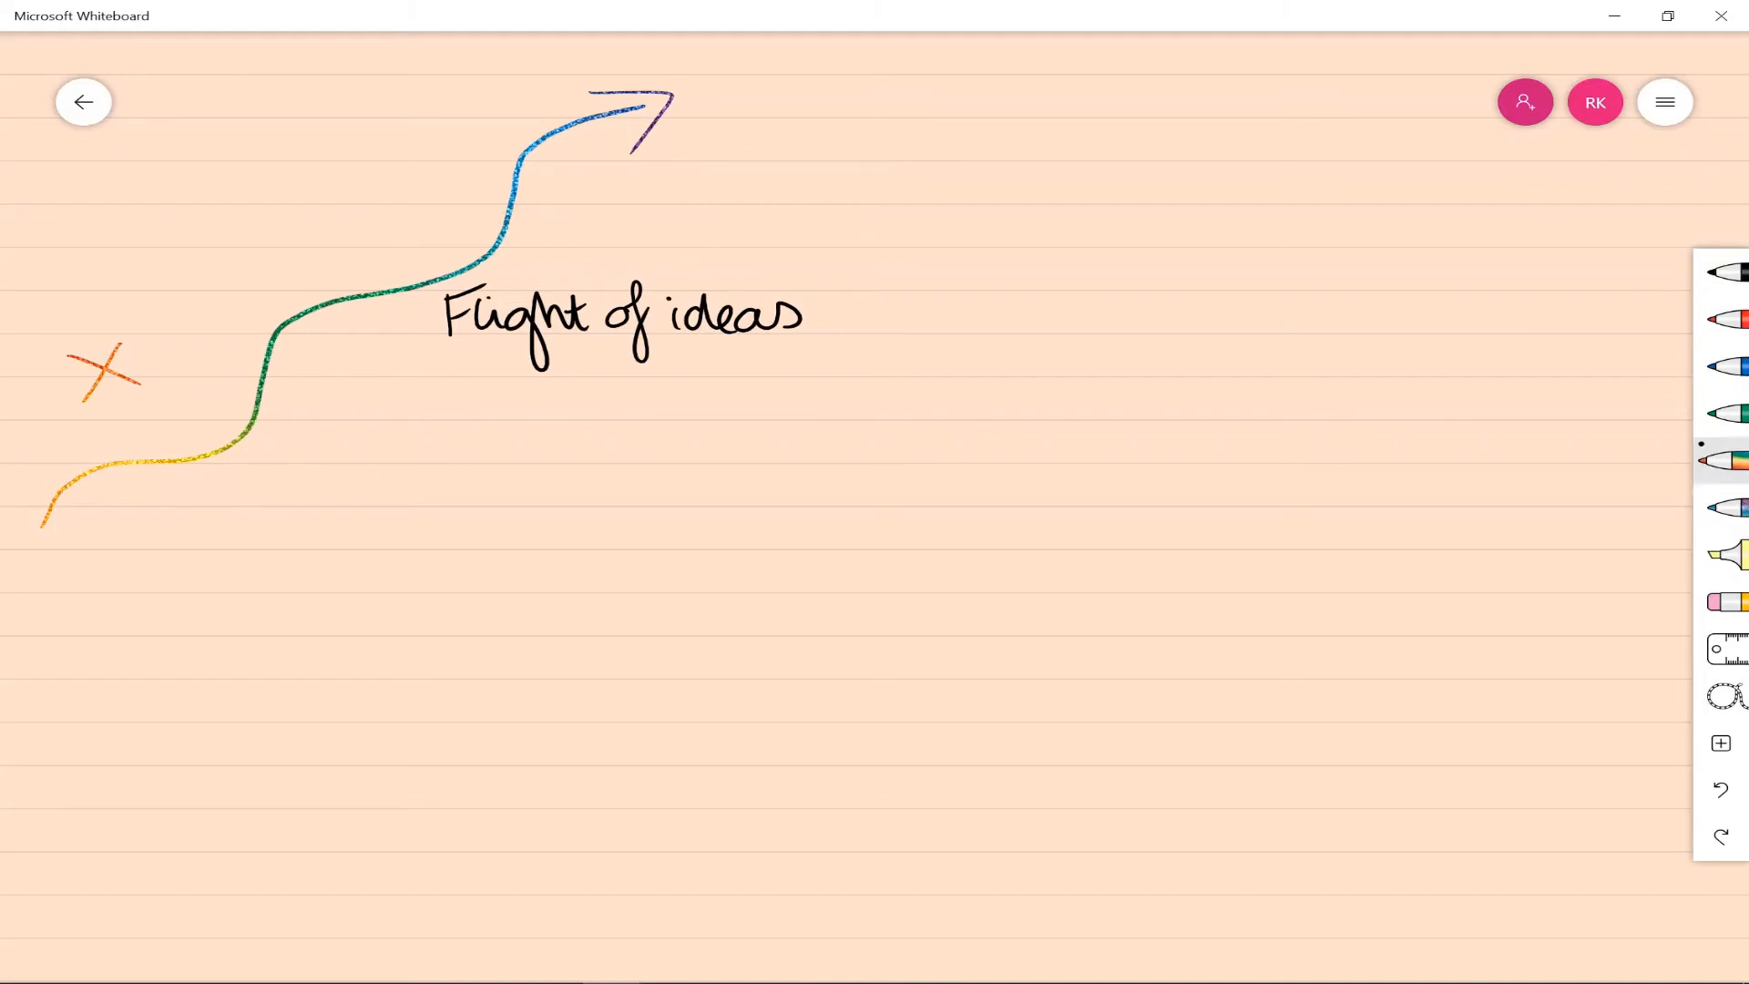
pyautogui.moveTo(353, 811)
pyautogui.mouseDown()
pyautogui.moveTo(408, 853)
pyautogui.moveTo(353, 856)
pyautogui.mouseUp()
pyautogui.moveTo(241, 823)
pyautogui.mouseDown()
pyautogui.moveTo(239, 856)
pyautogui.moveTo(487, 754)
pyautogui.moveTo(560, 851)
pyautogui.mouseUp()
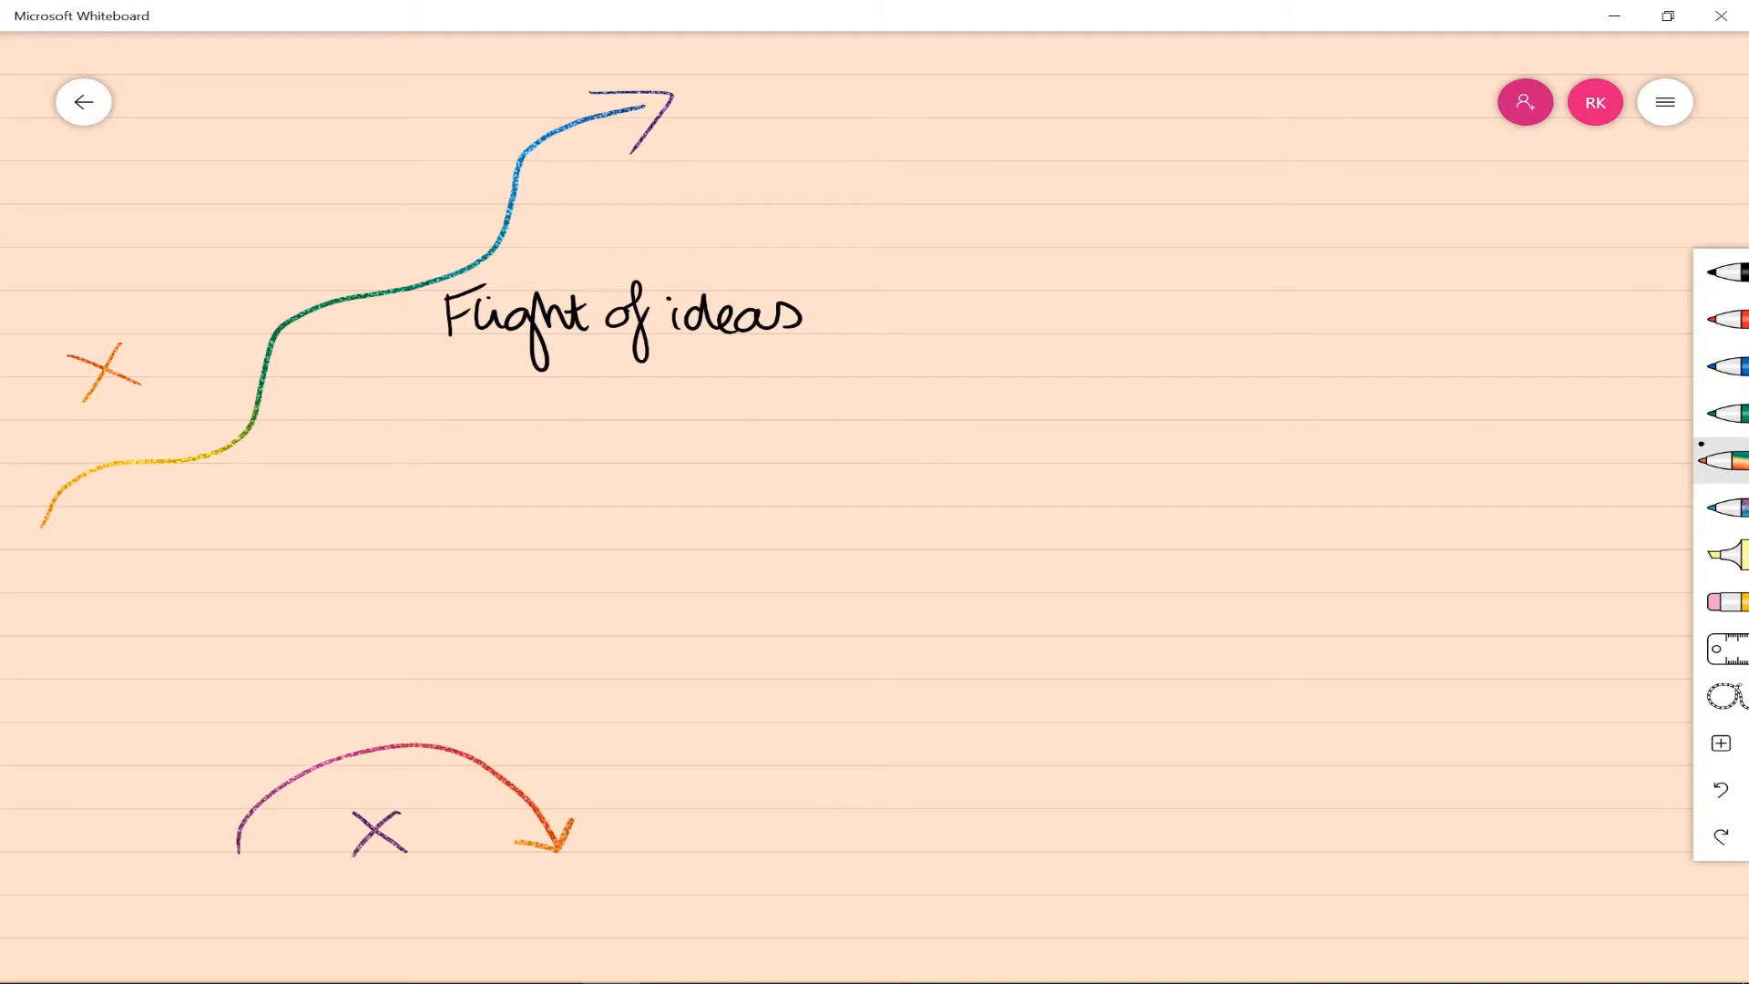
pyautogui.moveTo(464, 749)
pyautogui.mouseDown()
pyautogui.moveTo(601, 725)
pyautogui.moveTo(722, 853)
pyautogui.mouseUp()
pyautogui.moveTo(702, 846)
pyautogui.mouseDown()
pyautogui.moveTo(721, 857)
pyautogui.moveTo(674, 839)
pyautogui.mouseUp()
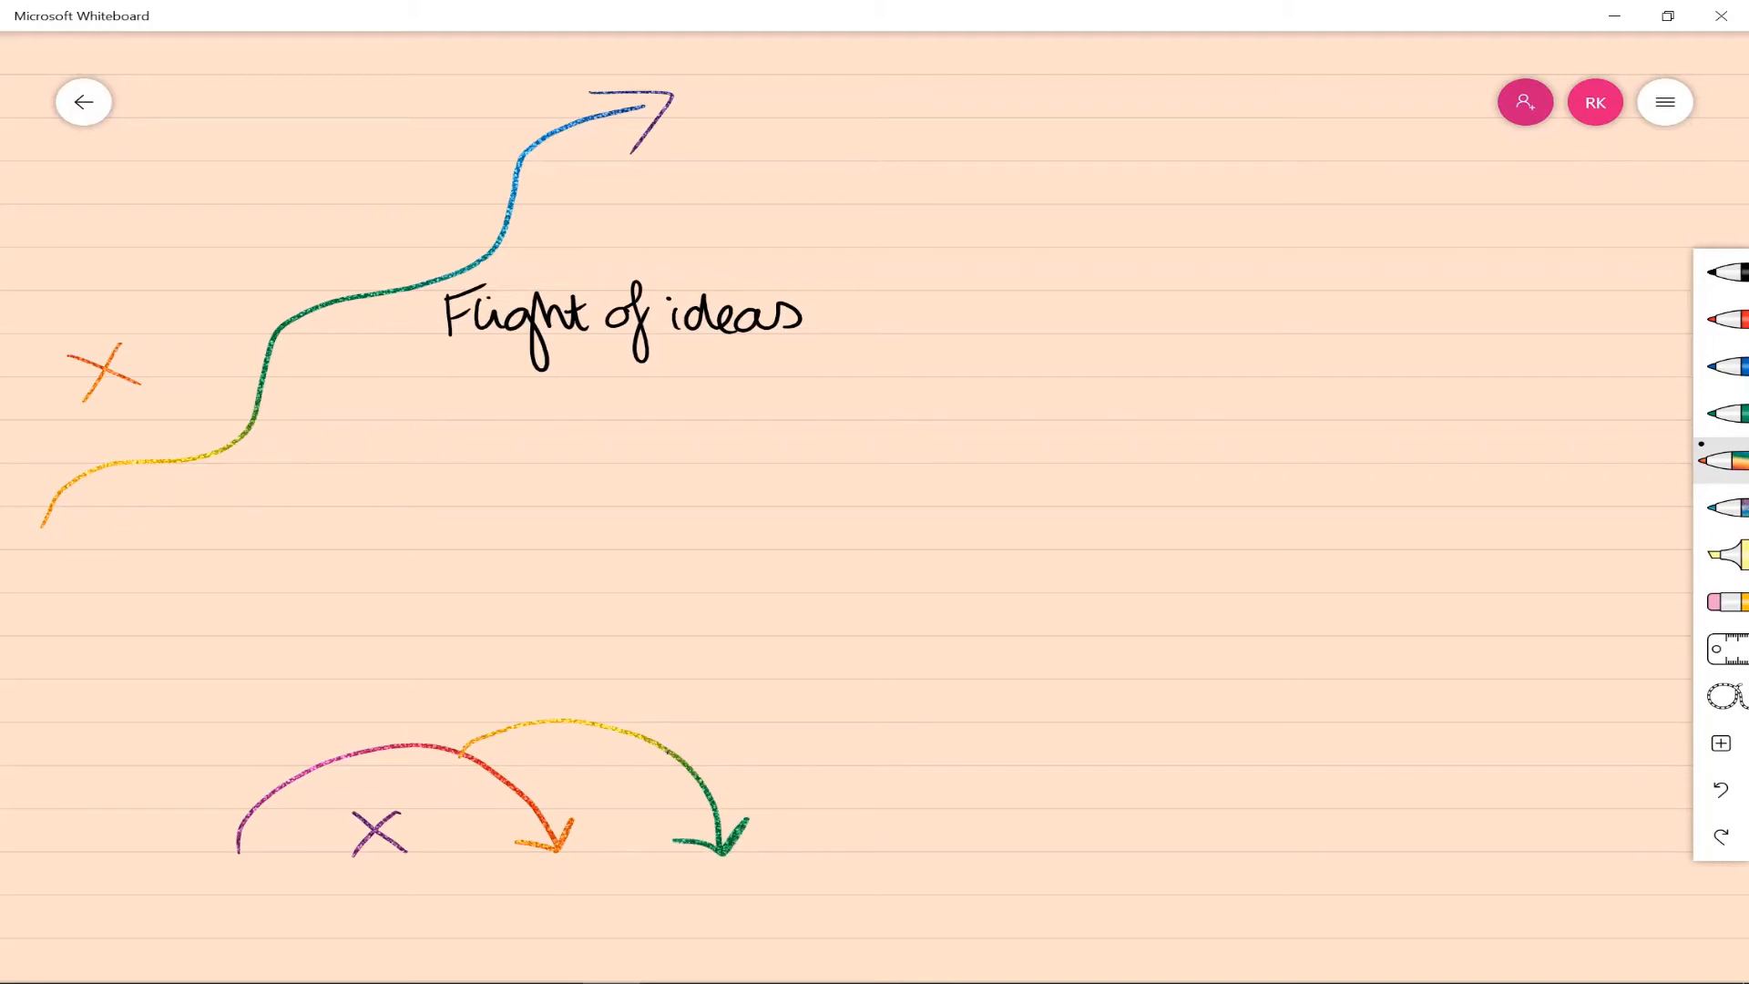
pyautogui.moveTo(669, 749)
pyautogui.mouseDown()
pyautogui.moveTo(847, 718)
pyautogui.moveTo(972, 854)
pyautogui.mouseUp()
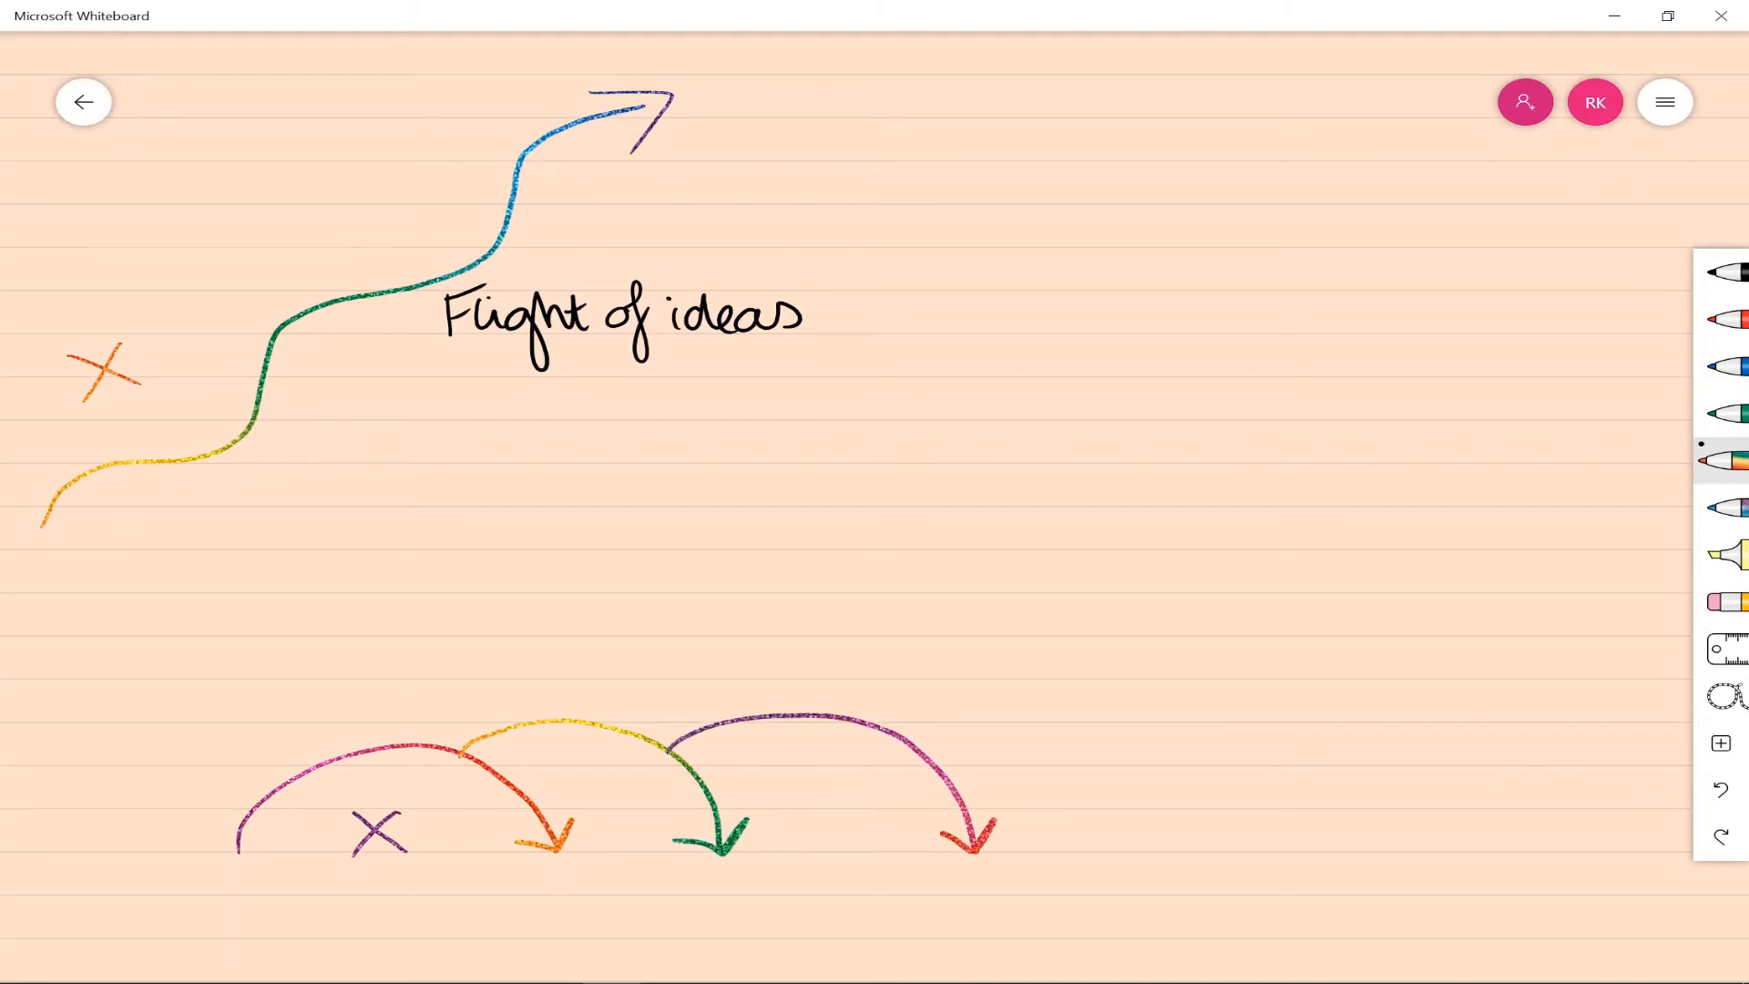
# Step: Handwrite 'Clang association' in black above the three rainbow arcs
pyautogui.click(1724, 271)
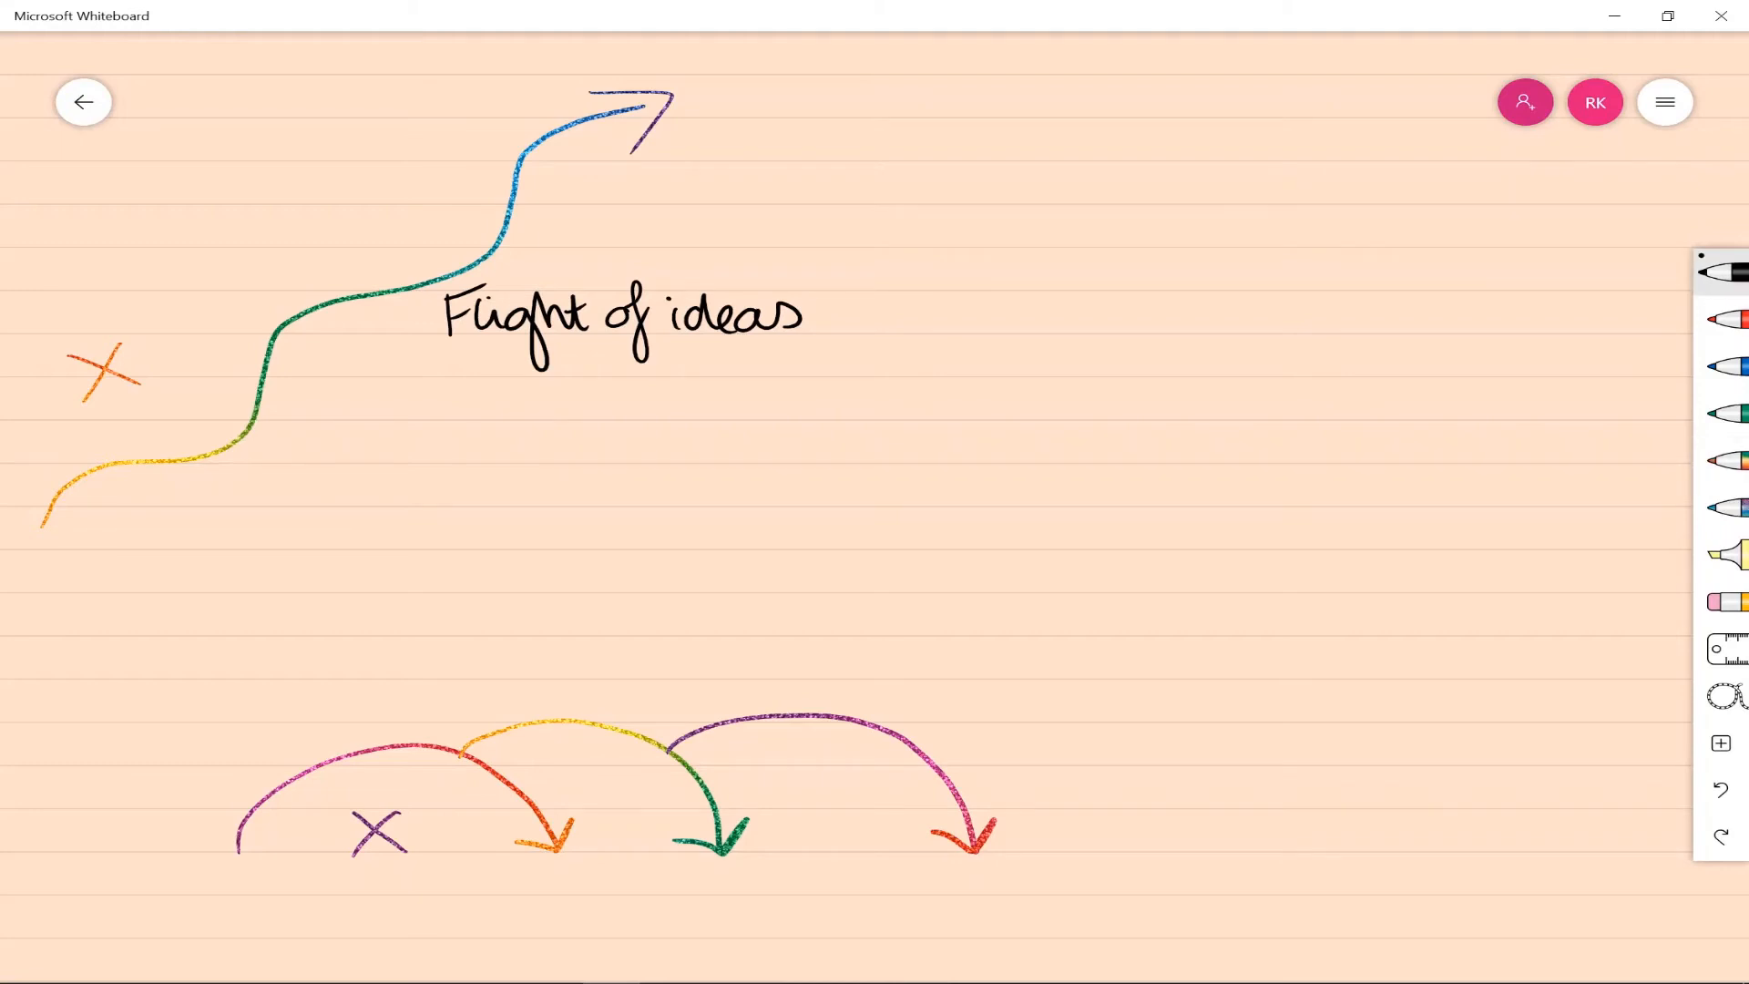
pyautogui.moveTo(359, 640)
pyautogui.mouseDown()
pyautogui.moveTo(335, 672)
pyautogui.moveTo(414, 675)
pyautogui.moveTo(440, 651)
pyautogui.moveTo(471, 708)
pyautogui.mouseUp()
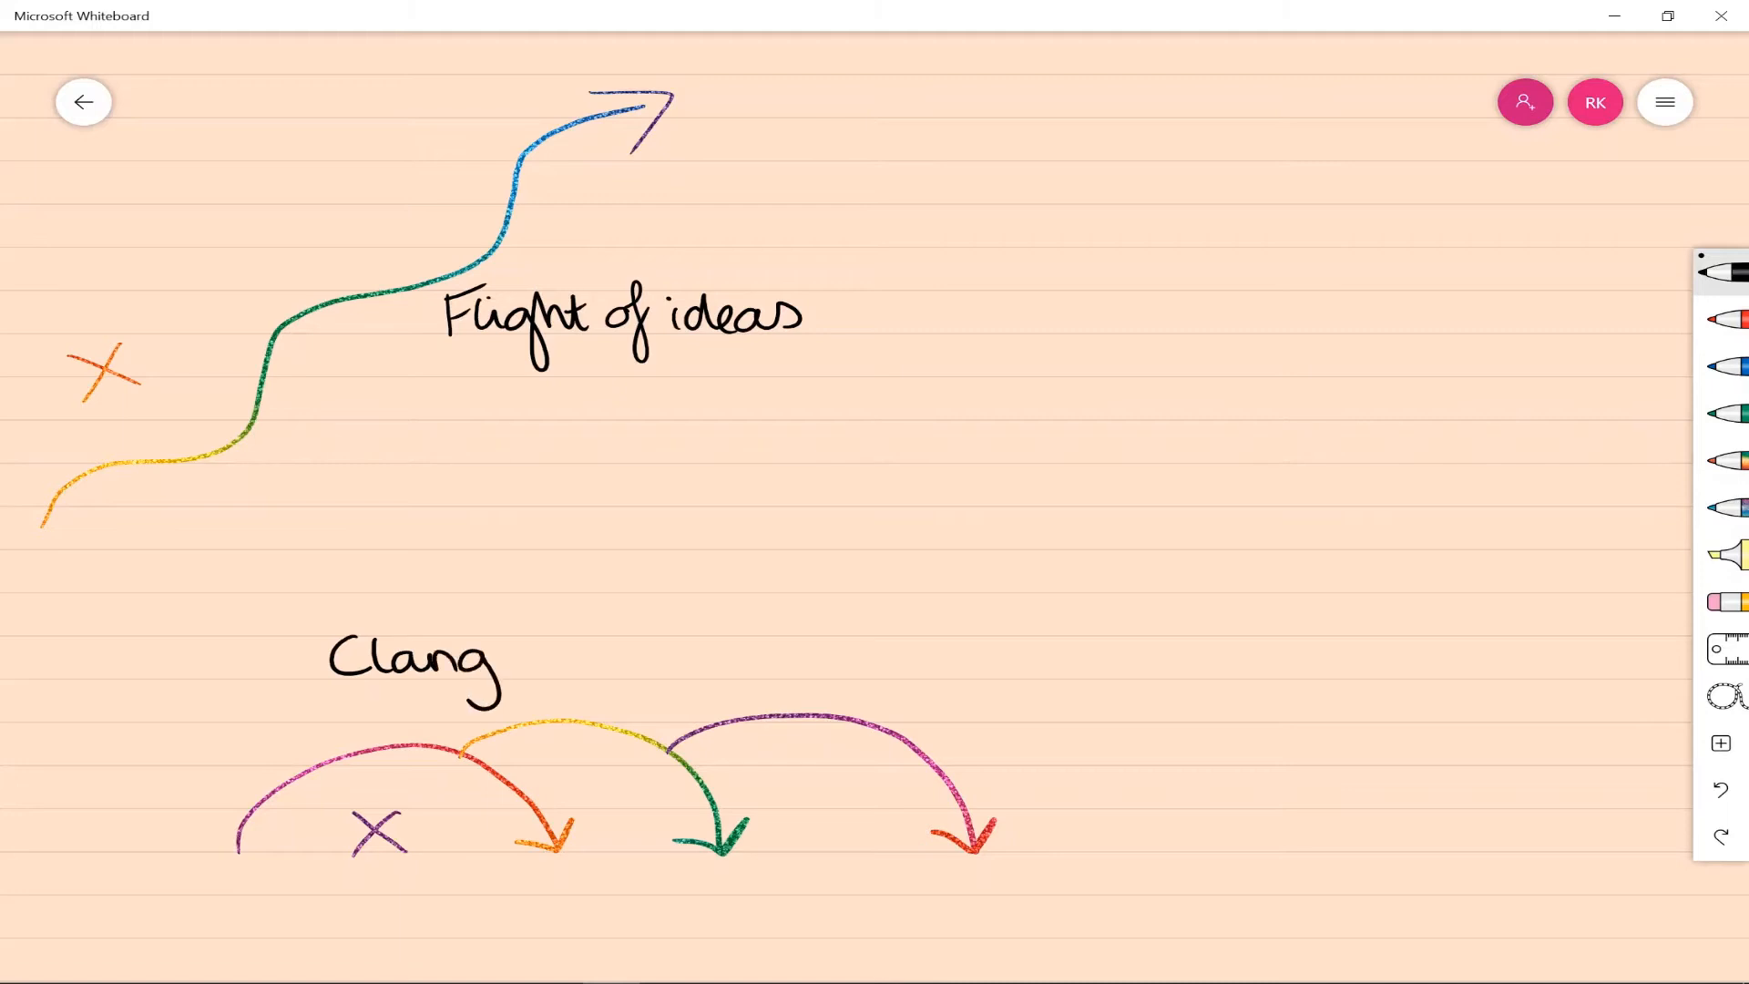
pyautogui.moveTo(541, 656)
pyautogui.mouseDown()
pyautogui.moveTo(520, 675)
pyautogui.moveTo(667, 676)
pyautogui.mouseUp()
pyautogui.moveTo(683, 658); pyautogui.dragTo(710, 675)
pyautogui.moveTo(716, 642)
pyautogui.mouseDown()
pyautogui.moveTo(721, 675)
pyautogui.moveTo(740, 676)
pyautogui.mouseUp()
pyautogui.moveTo(749, 659)
pyautogui.mouseDown()
pyautogui.moveTo(760, 675)
pyautogui.moveTo(807, 670)
pyautogui.mouseUp()
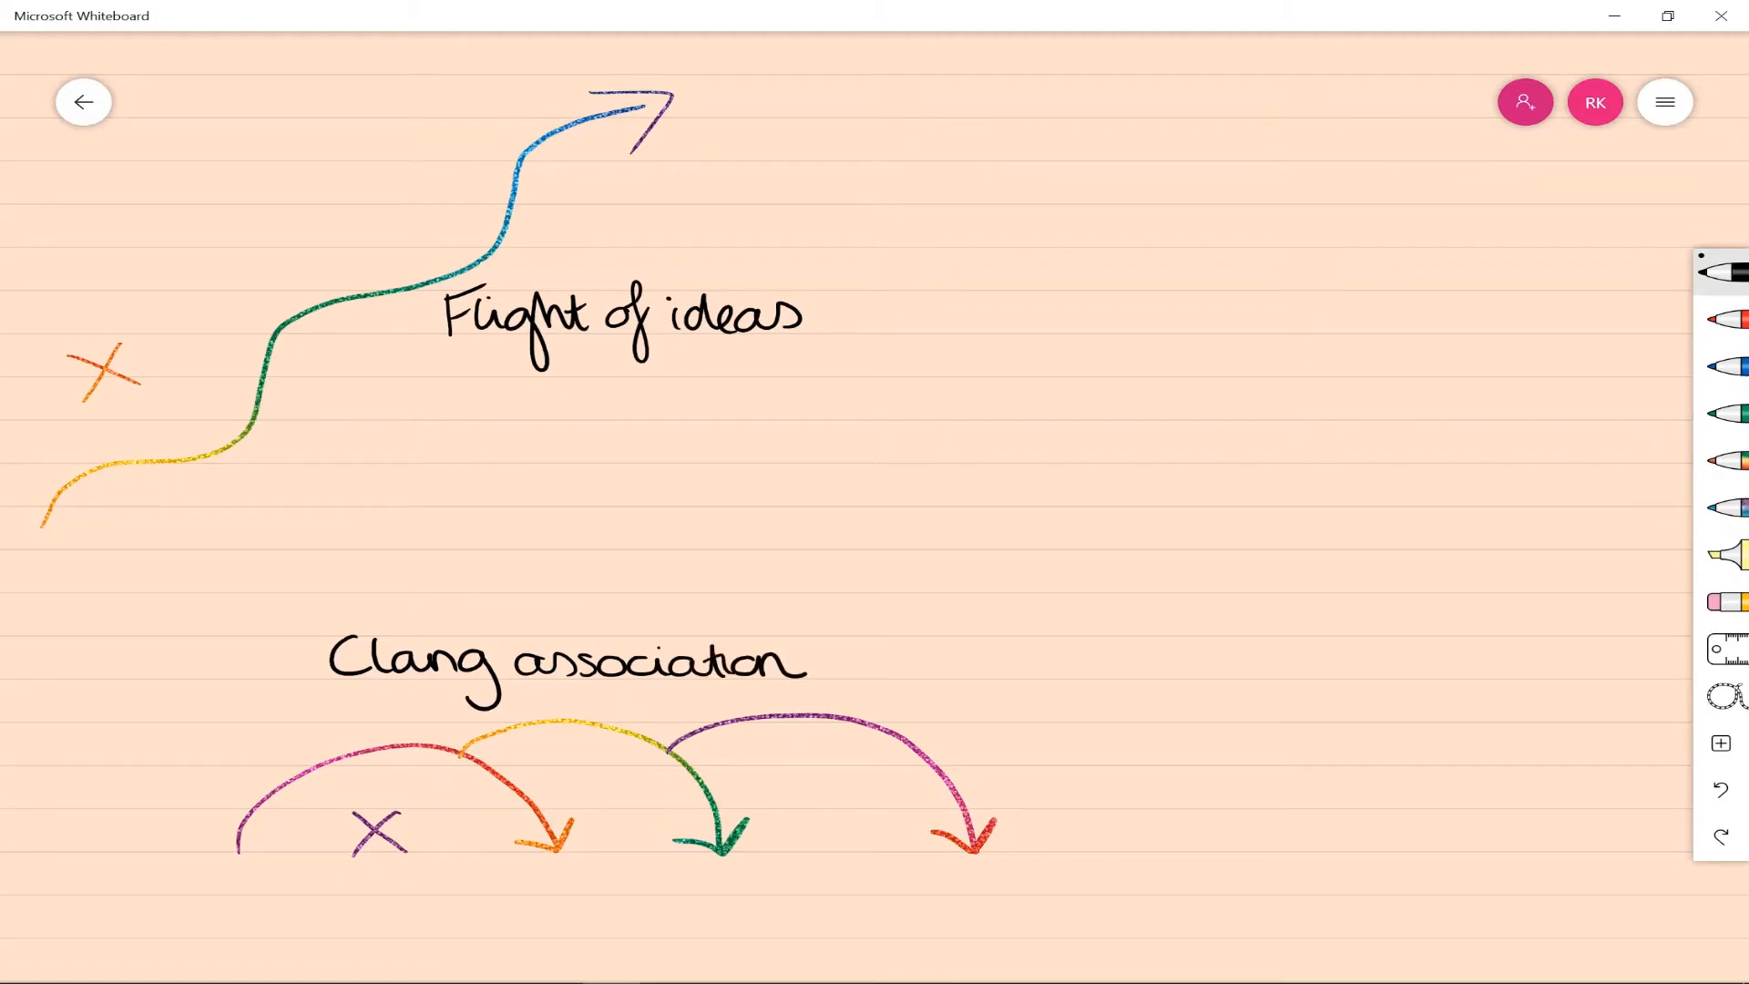
pyautogui.click(1725, 461)
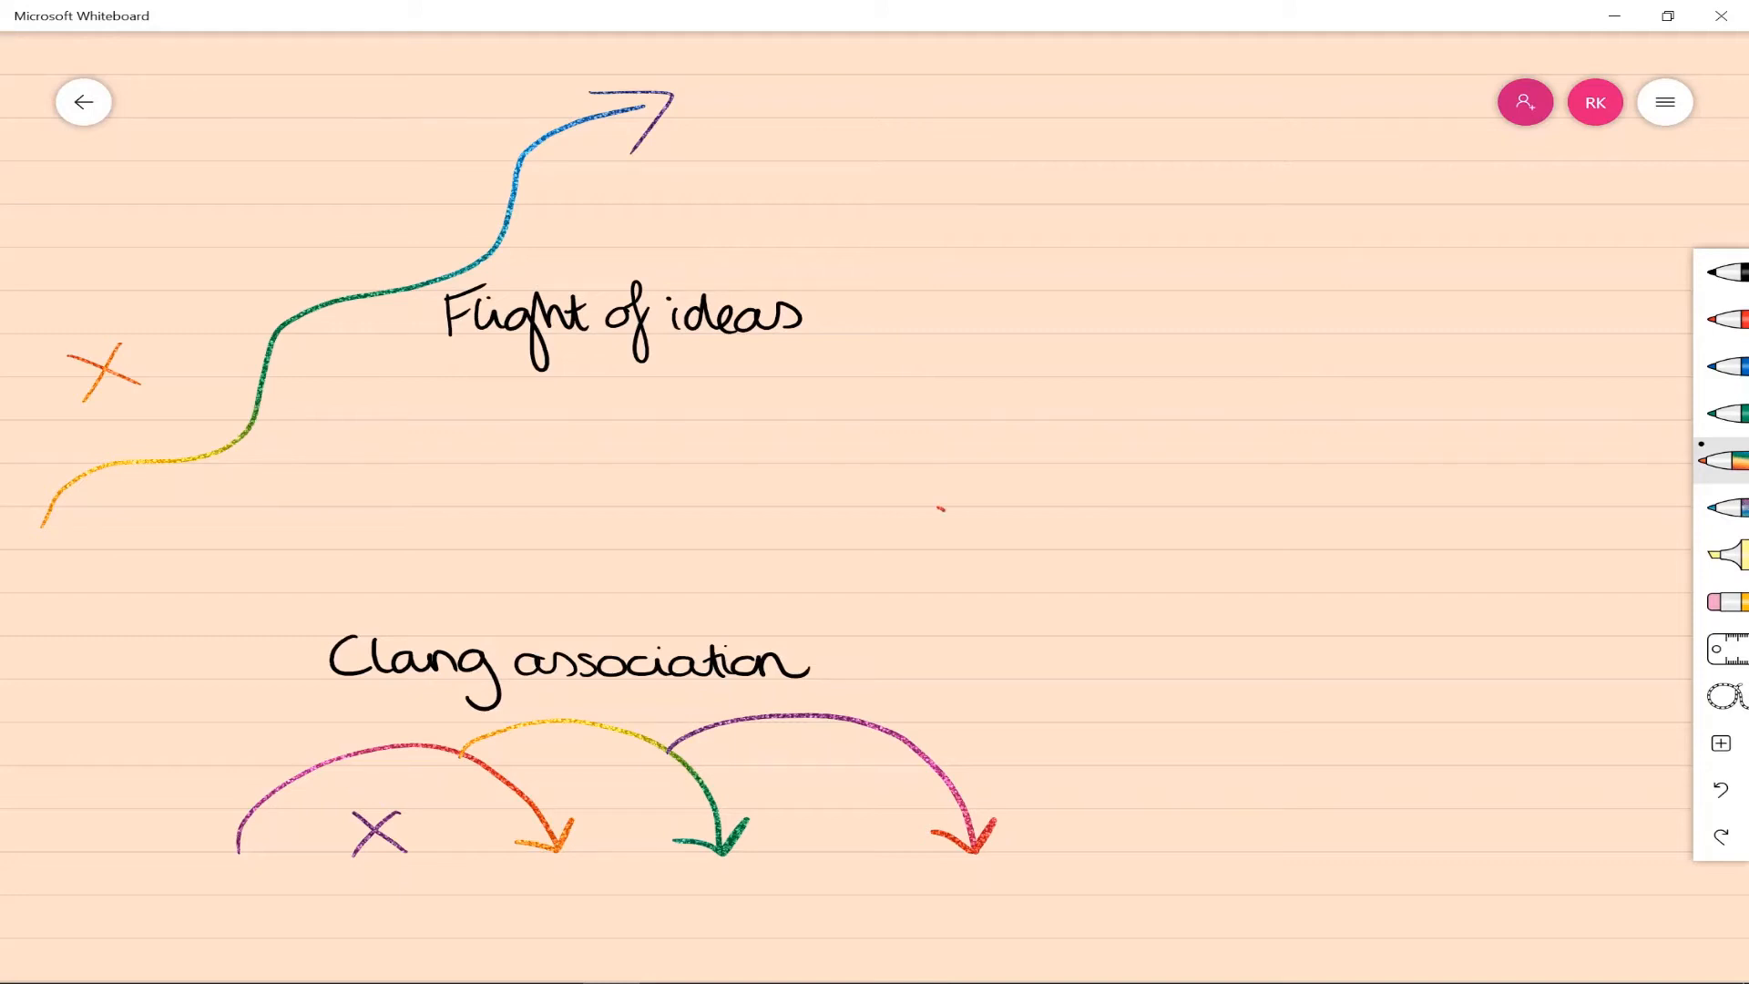
# Step: Draw an orange X and a chain of three straight rainbow arrows above it
pyautogui.moveTo(941, 510)
pyautogui.mouseDown()
pyautogui.moveTo(994, 553)
pyautogui.moveTo(942, 551)
pyautogui.mouseUp()
pyautogui.moveTo(873, 470)
pyautogui.mouseDown()
pyautogui.moveTo(874, 493)
pyautogui.moveTo(1055, 484)
pyautogui.mouseUp()
pyautogui.moveTo(1055, 483)
pyautogui.mouseDown()
pyautogui.moveTo(1042, 501)
pyautogui.moveTo(1202, 485)
pyautogui.mouseUp()
pyautogui.moveTo(1202, 485)
pyautogui.mouseDown()
pyautogui.moveTo(1189, 493)
pyautogui.moveTo(1359, 489)
pyautogui.mouseUp()
pyautogui.moveTo(1334, 478); pyautogui.dragTo(1356, 488)
# Step: Handwrite 'Derailment' in black below the arrow chain with a bracketed note beneath
pyautogui.click(1724, 271)
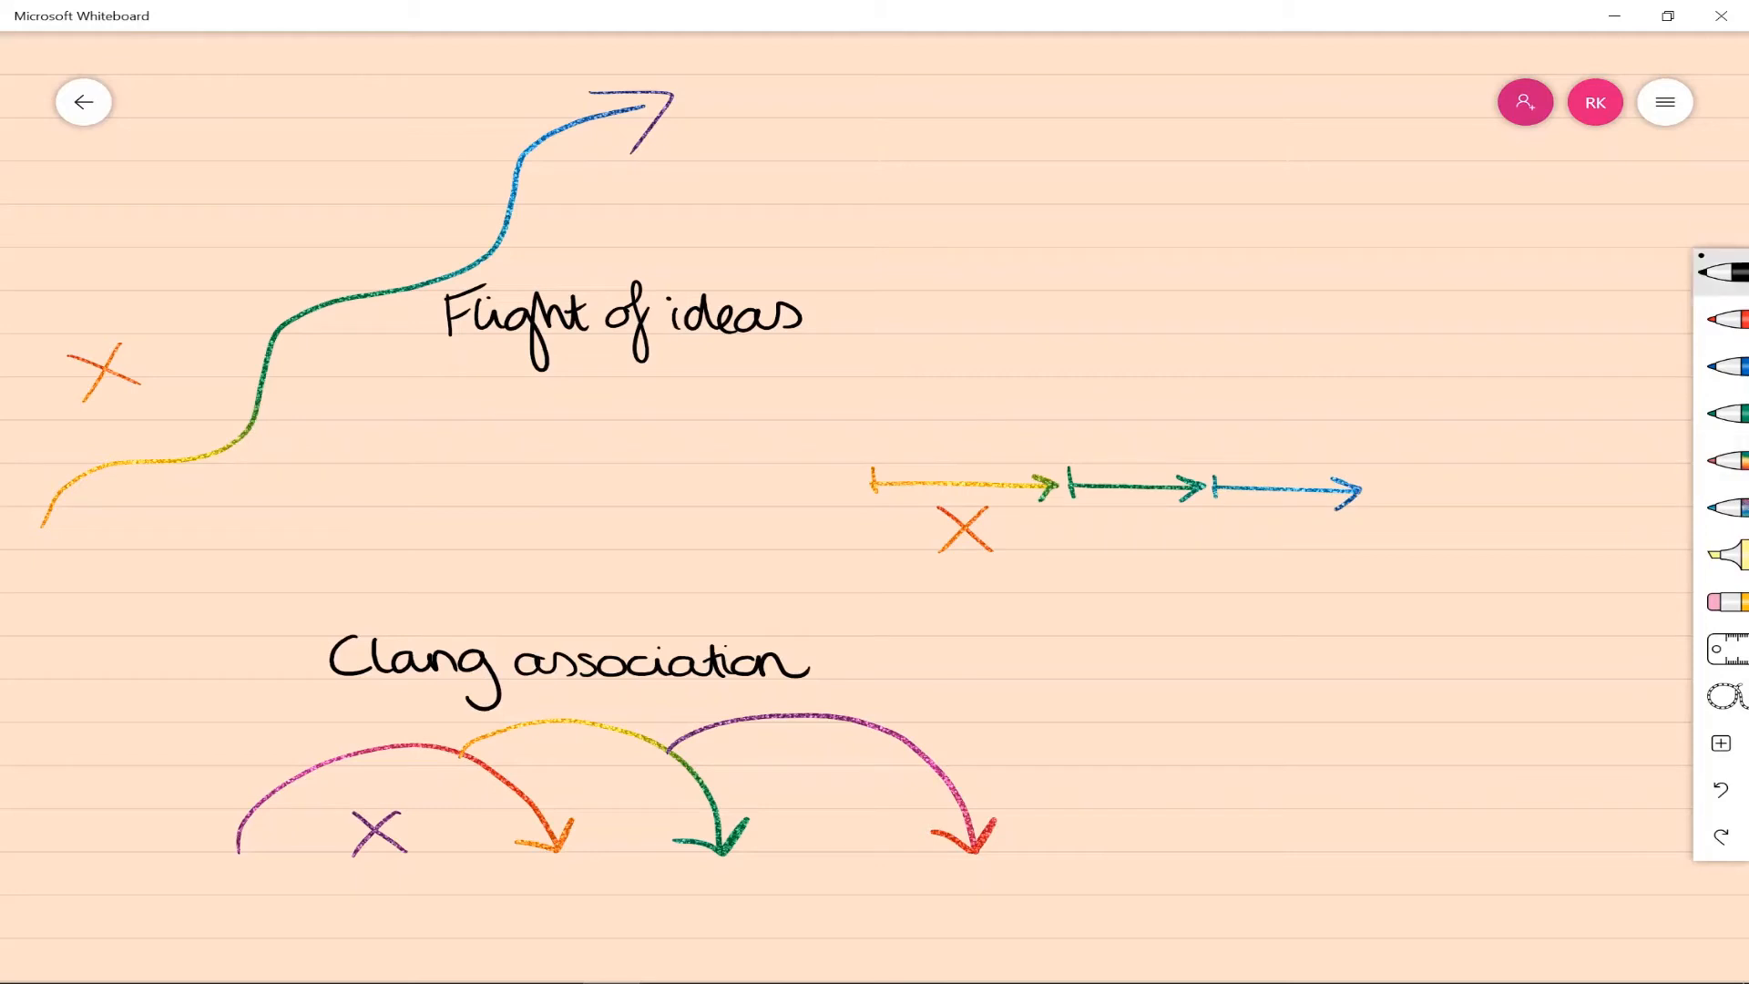
pyautogui.moveTo(1129, 513); pyautogui.dragTo(1129, 554)
pyautogui.moveTo(1107, 512)
pyautogui.mouseDown()
pyautogui.moveTo(1158, 518)
pyautogui.moveTo(1128, 557)
pyautogui.moveTo(1224, 535)
pyautogui.moveTo(1468, 547)
pyautogui.mouseUp()
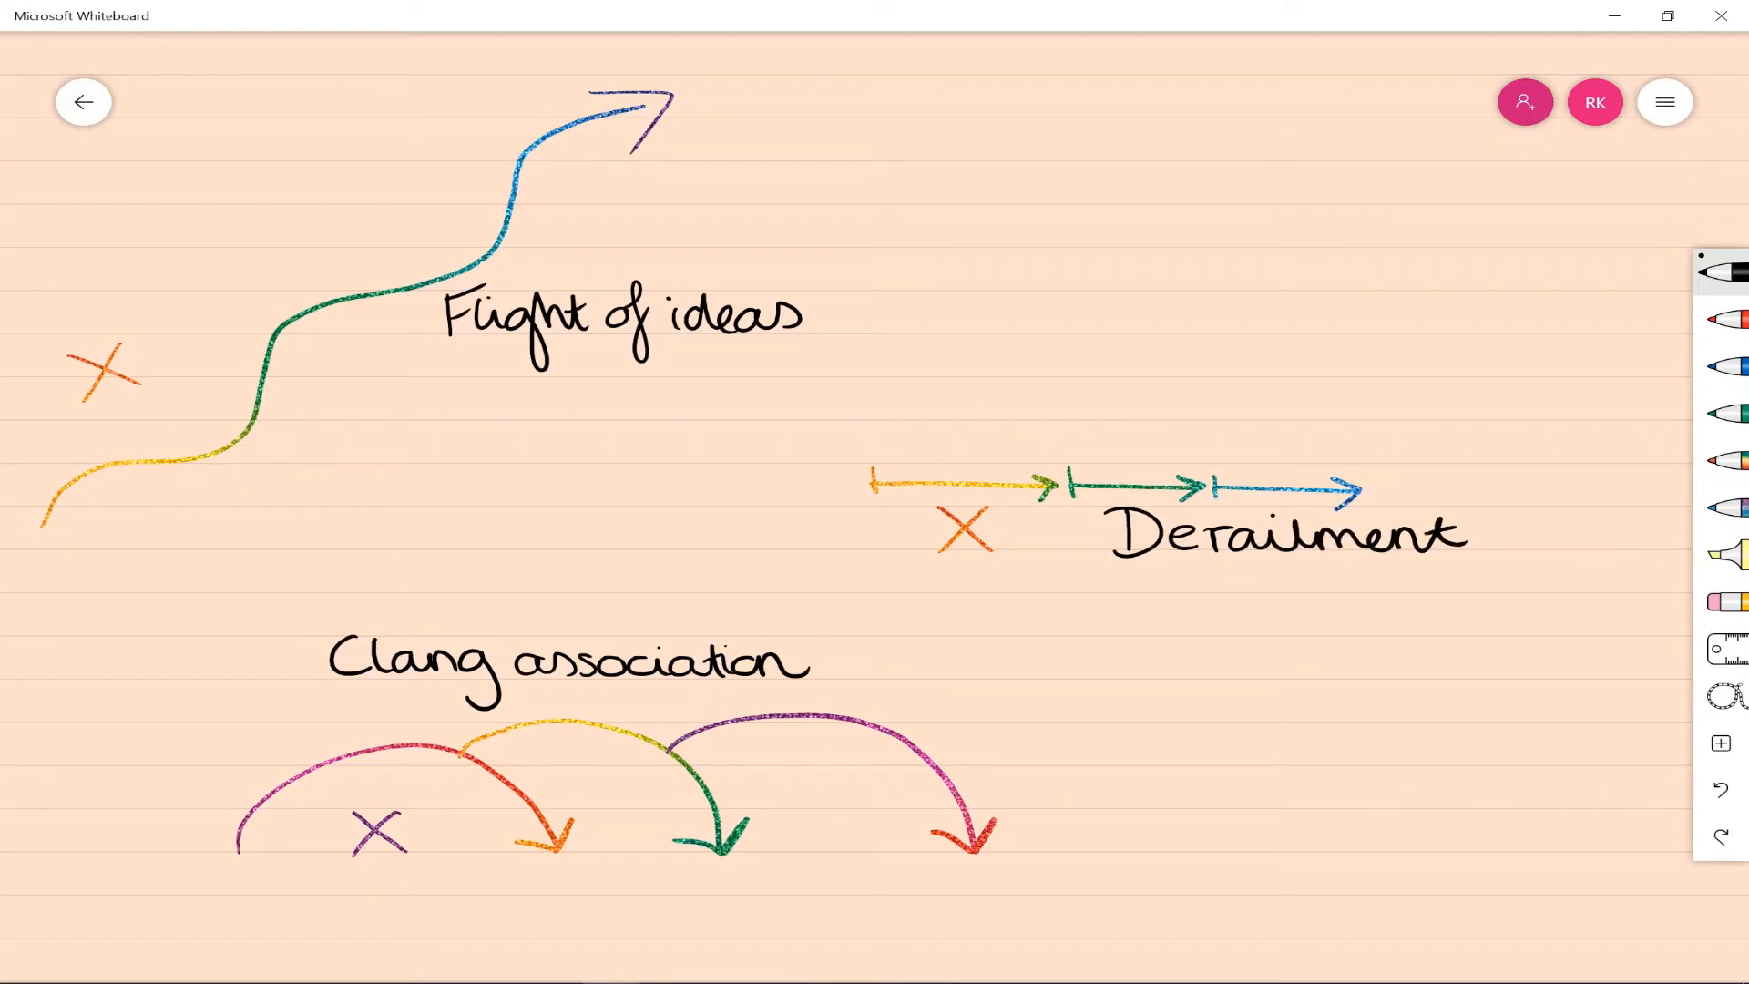
pyautogui.moveTo(1093, 585)
pyautogui.mouseDown()
pyautogui.moveTo(1088, 637)
pyautogui.moveTo(1115, 631)
pyautogui.mouseUp()
pyautogui.moveTo(1142, 604)
pyautogui.mouseDown()
pyautogui.moveTo(1148, 631)
pyautogui.moveTo(1192, 629)
pyautogui.moveTo(1224, 654)
pyautogui.moveTo(1235, 628)
pyautogui.moveTo(1397, 626)
pyautogui.moveTo(1481, 631)
pyautogui.moveTo(1493, 651)
pyautogui.mouseUp()
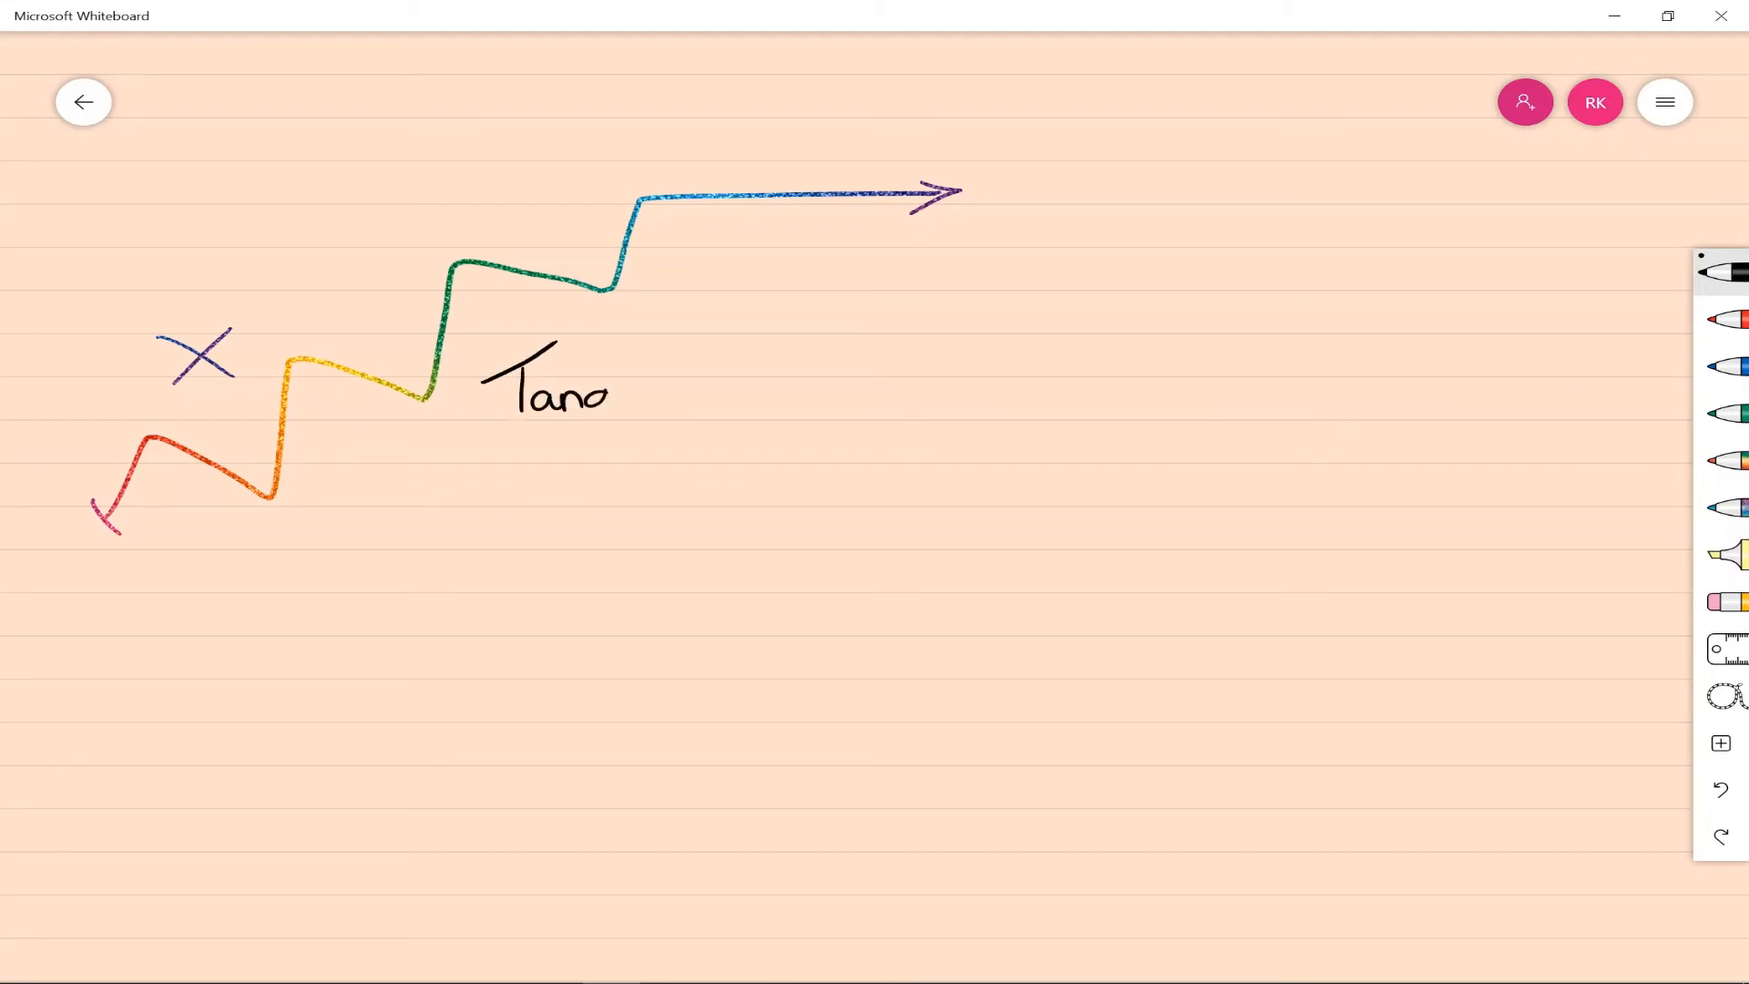
# Step: Finish handwriting 'Tangentiality' beside the zigzag arrow
pyautogui.moveTo(612, 396)
pyautogui.mouseDown()
pyautogui.moveTo(602, 444)
pyautogui.moveTo(642, 410)
pyautogui.moveTo(799, 405)
pyautogui.moveTo(792, 472)
pyautogui.mouseUp()
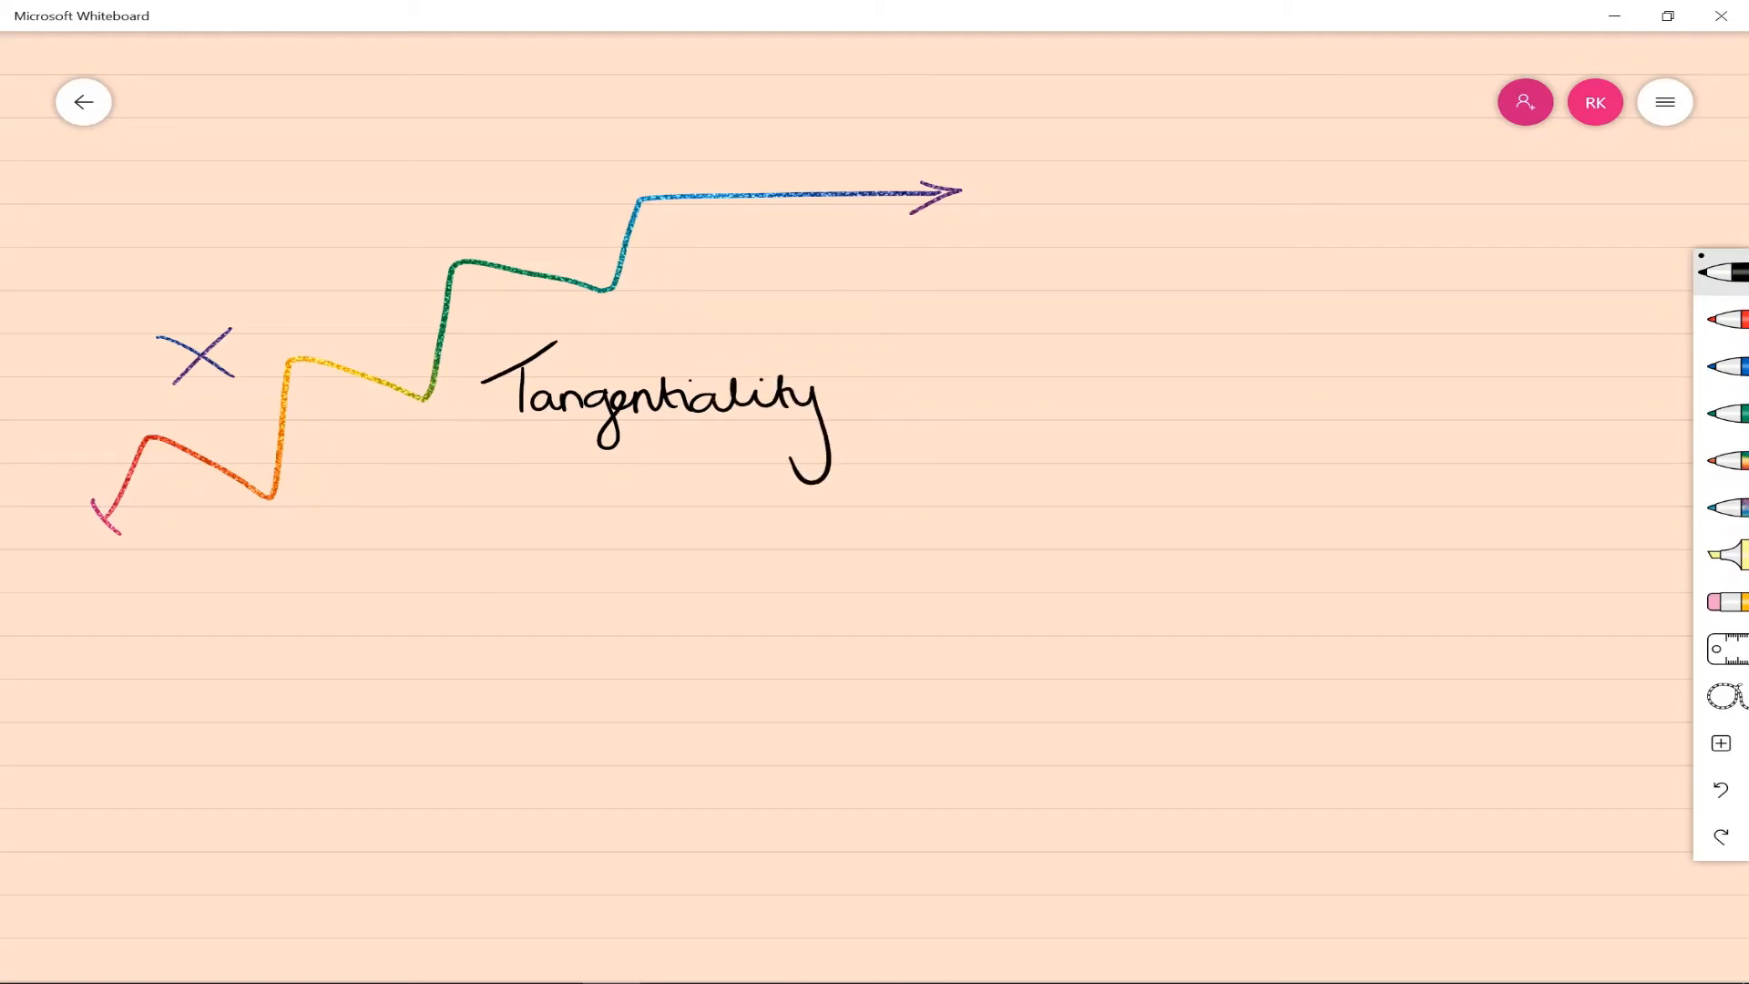
pyautogui.click(1726, 461)
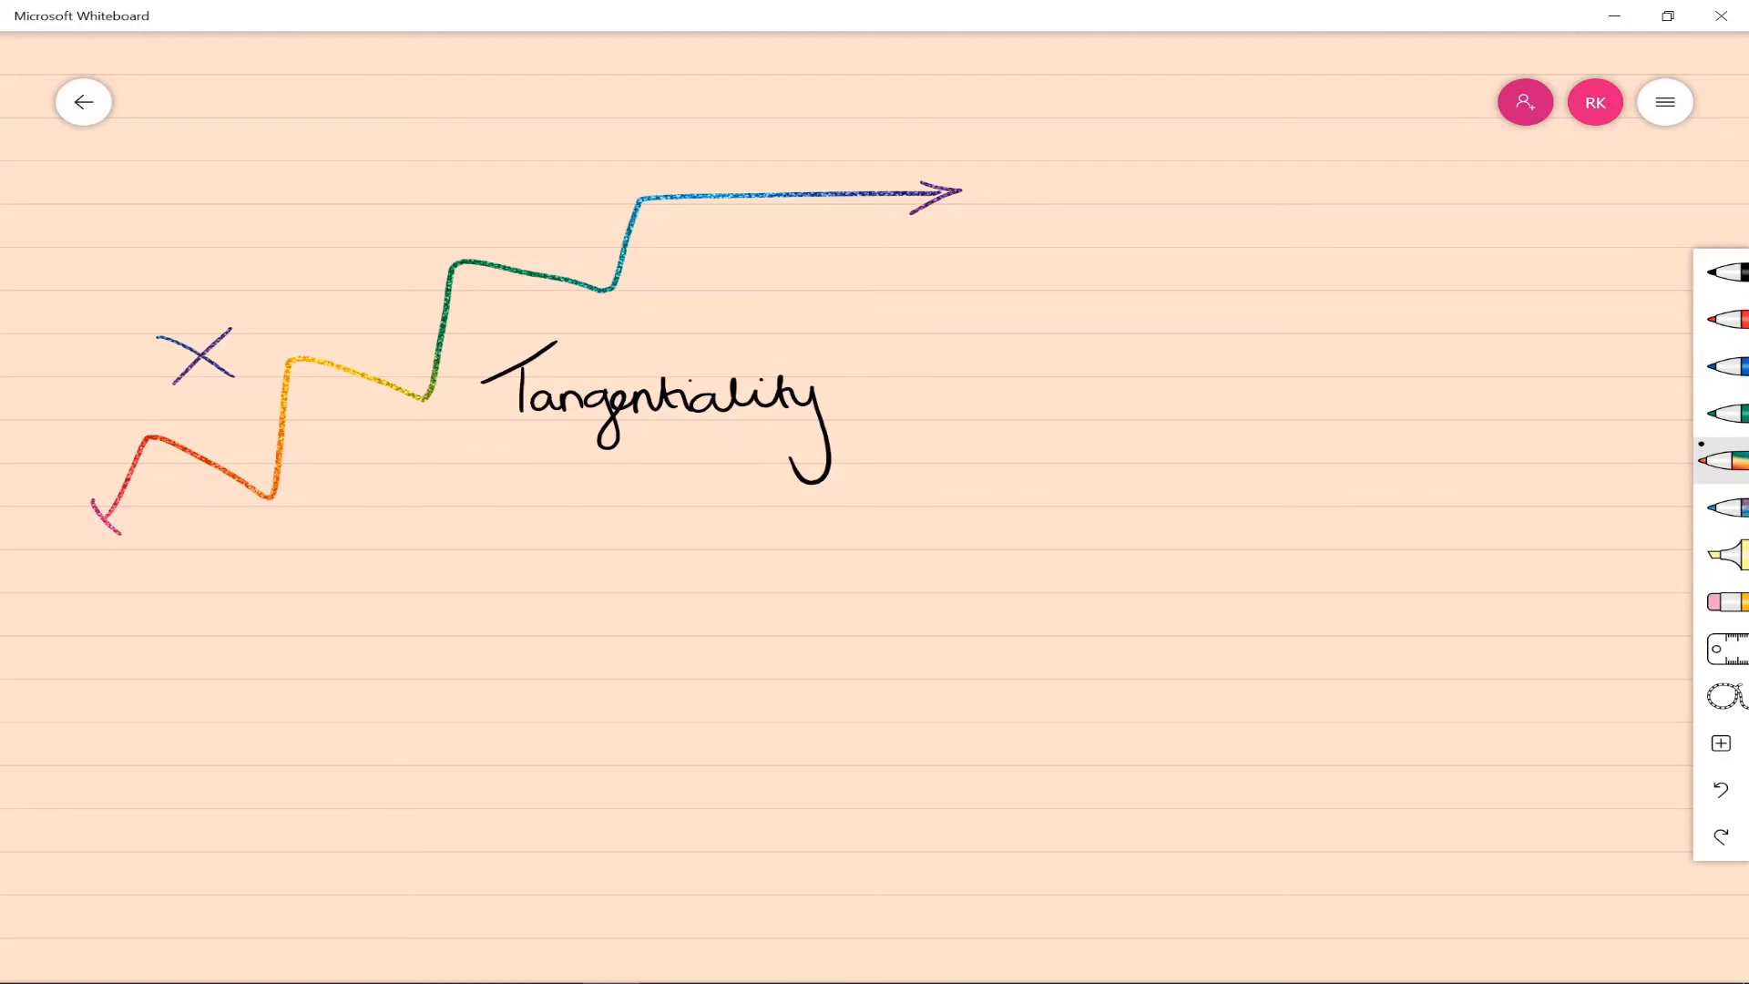
# Step: Draw a rainbow spiral around a purple X lower right and start a black label near it
pyautogui.moveTo(1311, 681)
pyautogui.mouseDown()
pyautogui.moveTo(1356, 713)
pyautogui.moveTo(1318, 712)
pyautogui.mouseUp()
pyautogui.moveTo(1002, 727)
pyautogui.mouseDown()
pyautogui.moveTo(1040, 724)
pyautogui.moveTo(1189, 789)
pyautogui.moveTo(1230, 642)
pyautogui.moveTo(1401, 635)
pyautogui.moveTo(1413, 724)
pyautogui.moveTo(1291, 713)
pyautogui.moveTo(1296, 742)
pyautogui.mouseUp()
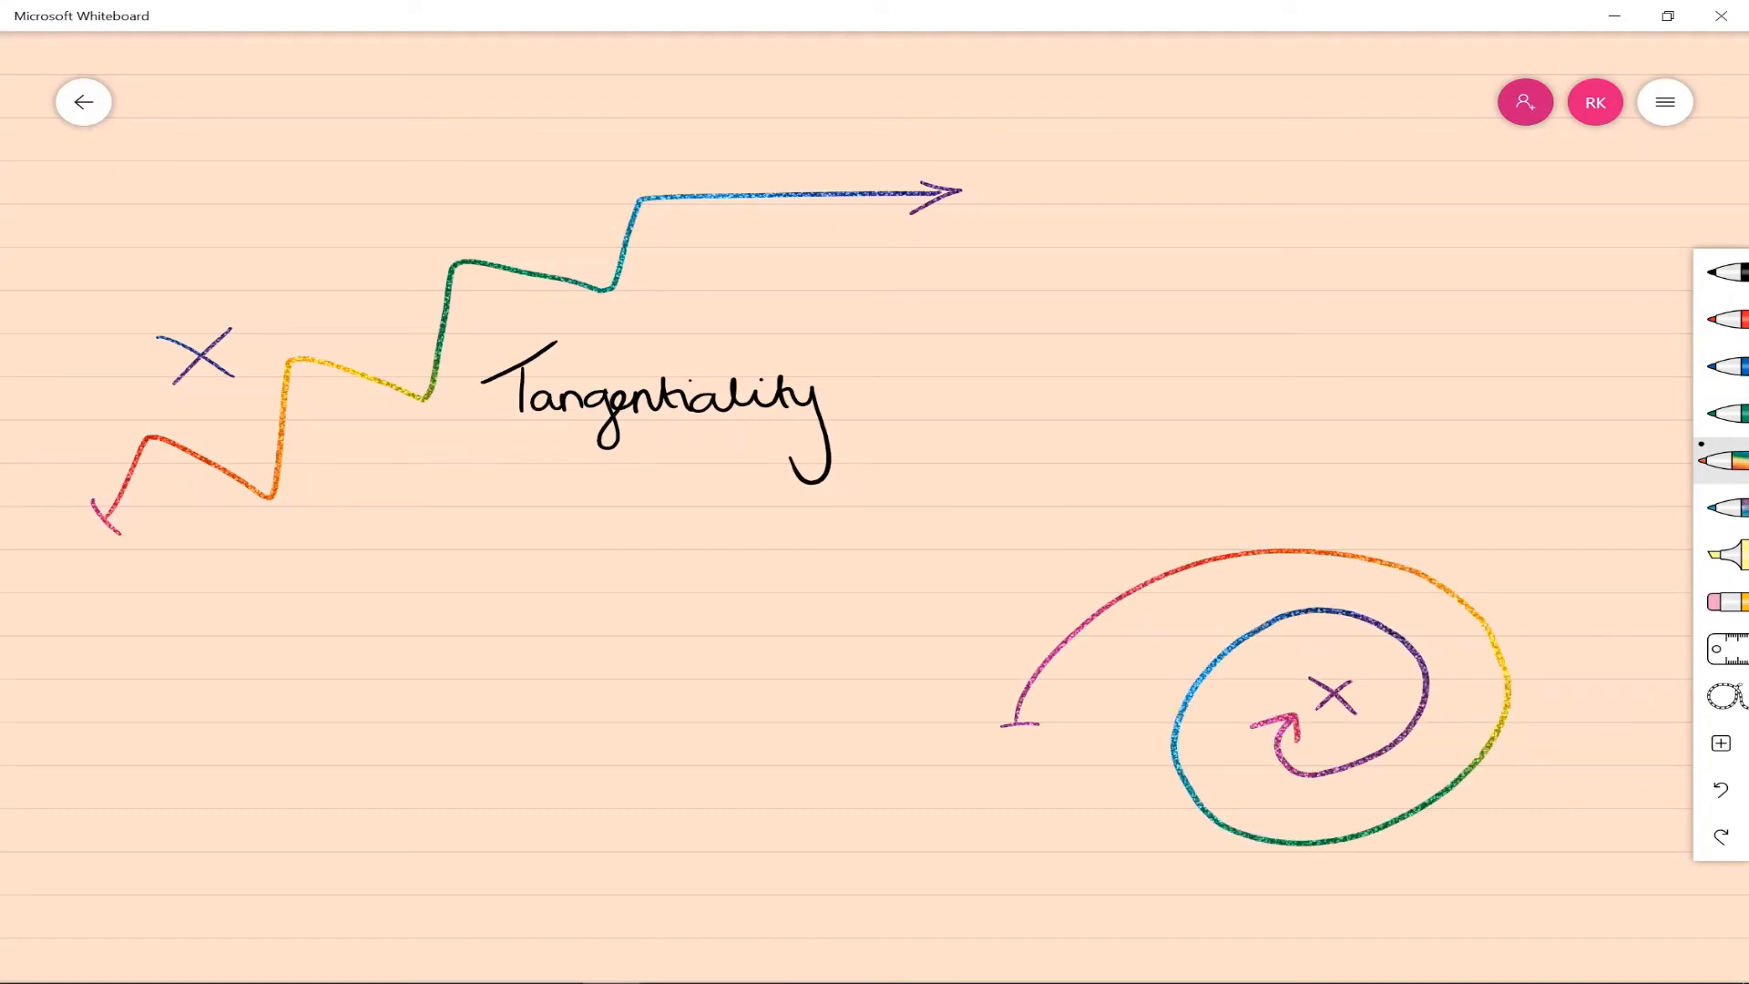
pyautogui.click(1725, 272)
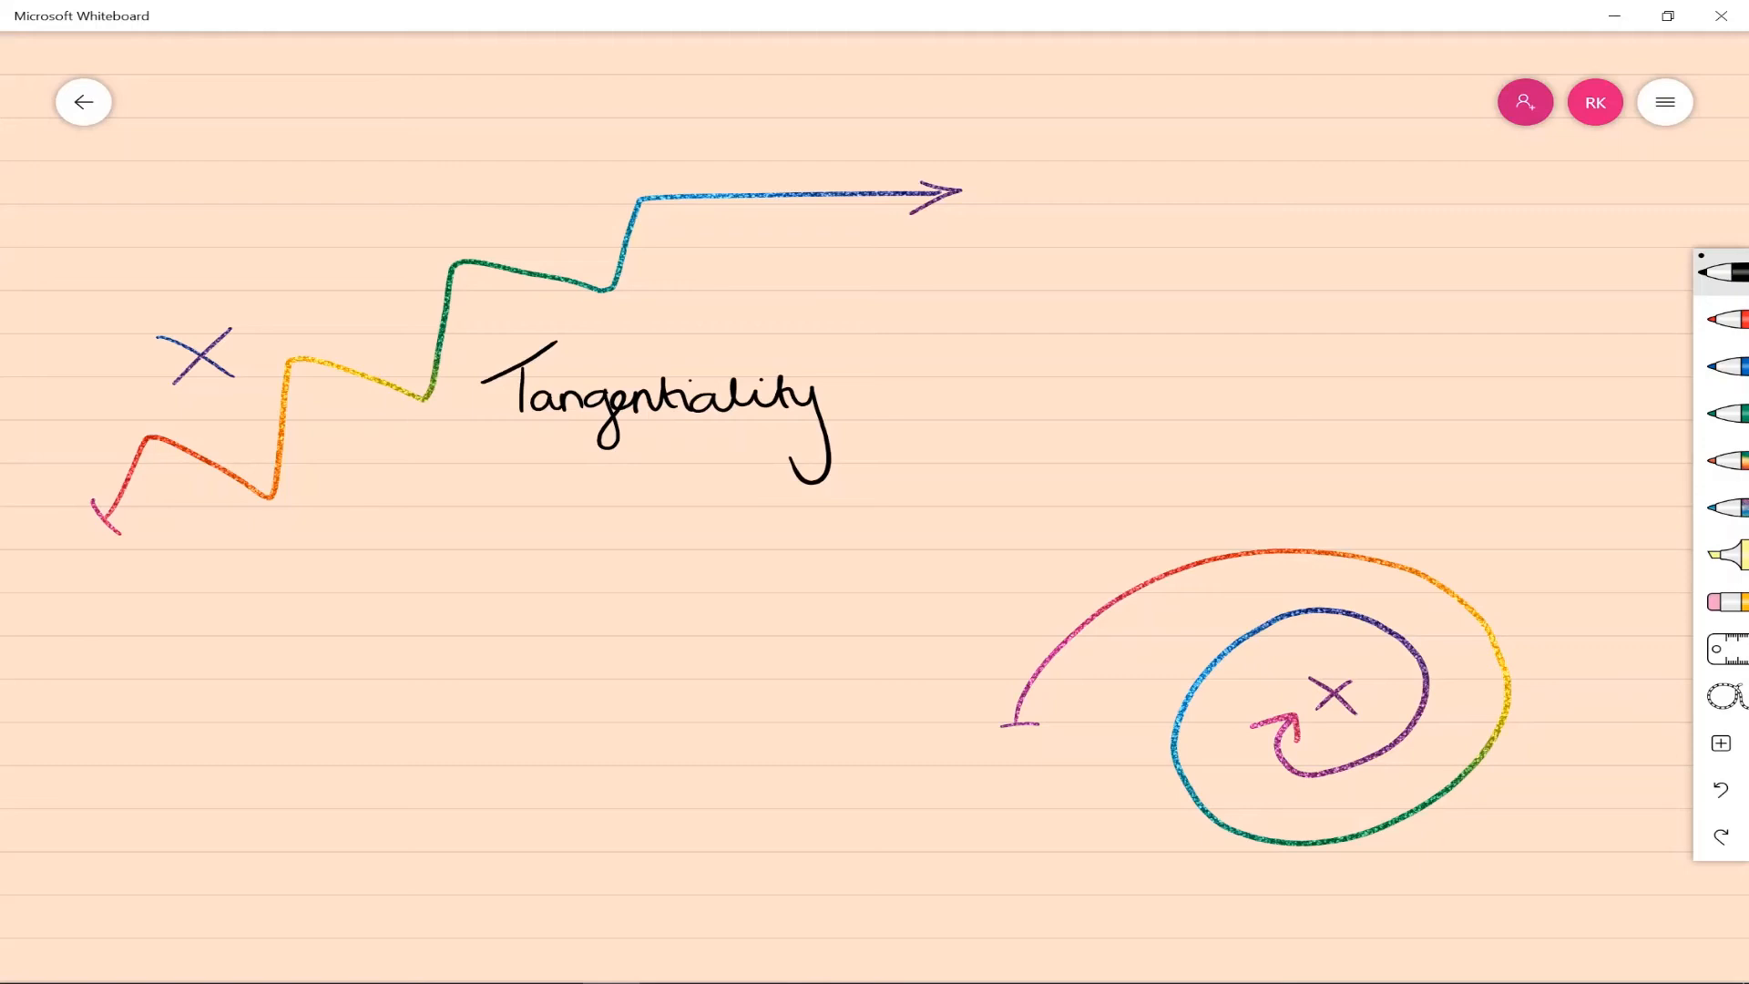
pyautogui.moveTo(830, 763)
pyautogui.mouseDown()
pyautogui.moveTo(821, 809)
pyautogui.moveTo(995, 806)
pyautogui.moveTo(1023, 773)
pyautogui.moveTo(1033, 809)
pyautogui.moveTo(1254, 806)
pyautogui.moveTo(1229, 856)
pyautogui.mouseUp()
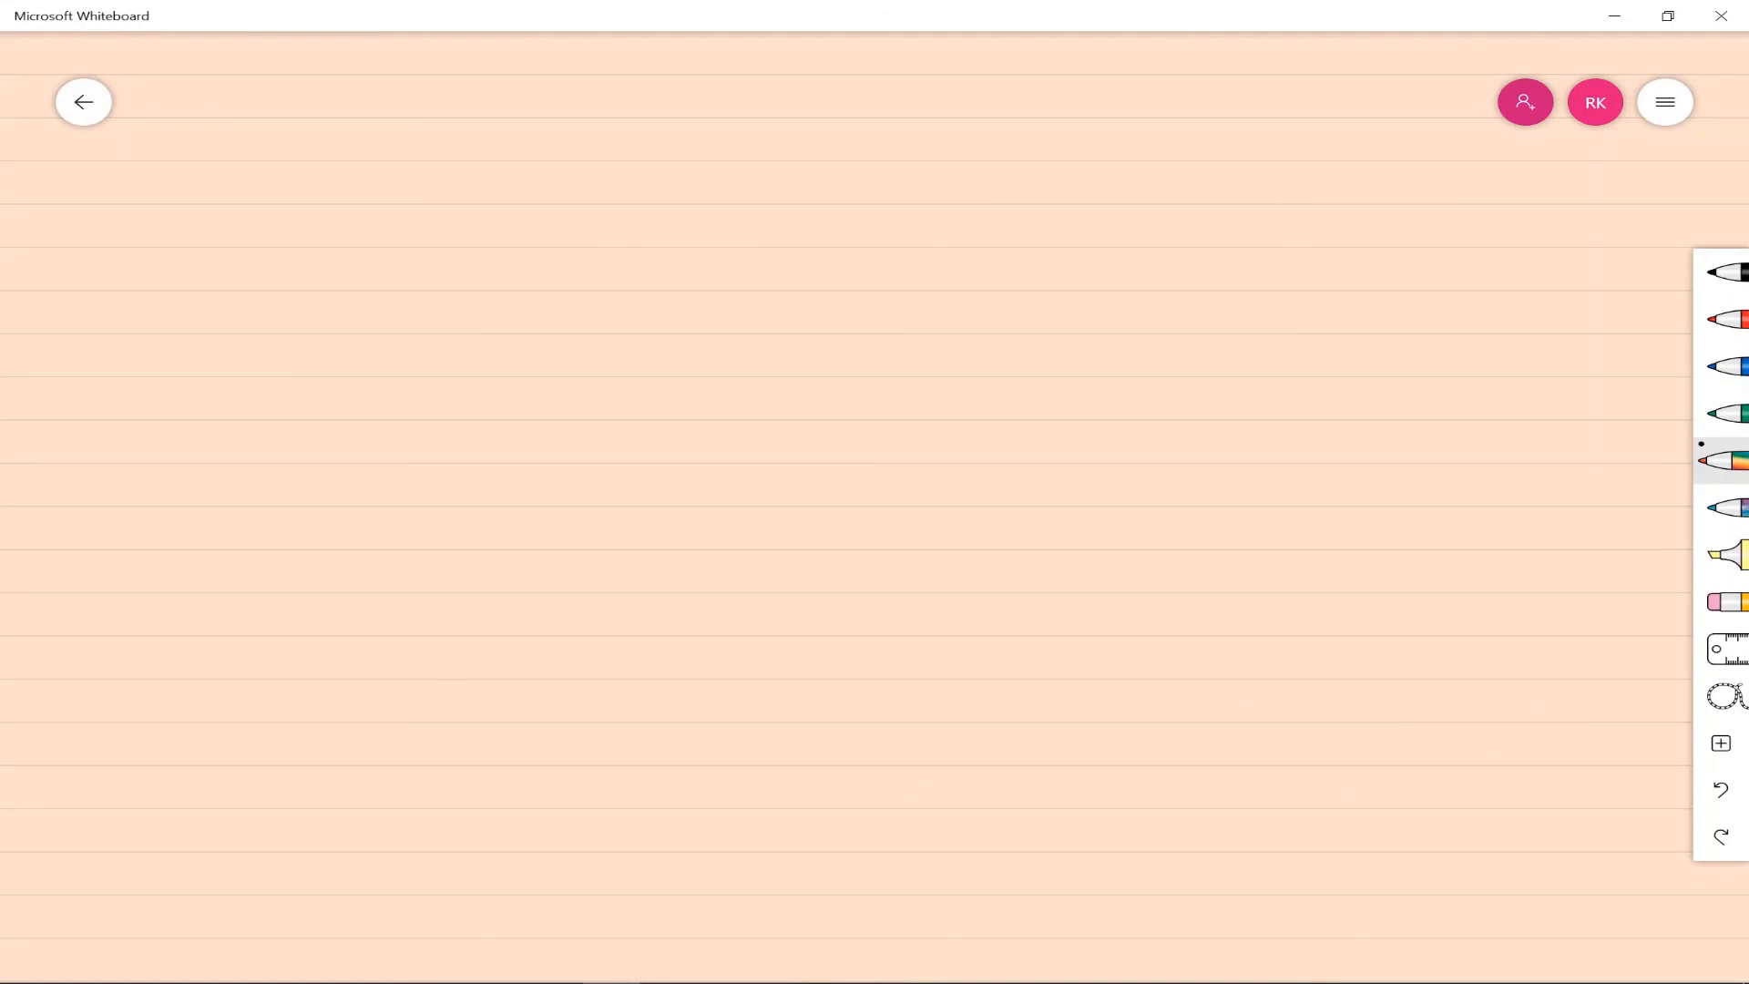
# Step: Draw a chain of three straight rainbow arrows across the top
pyautogui.moveTo(120, 295)
pyautogui.mouseDown()
pyautogui.moveTo(120, 337)
pyautogui.moveTo(551, 311)
pyautogui.mouseUp()
pyautogui.moveTo(550, 312)
pyautogui.mouseDown()
pyautogui.moveTo(530, 330)
pyautogui.moveTo(778, 316)
pyautogui.mouseUp()
pyautogui.moveTo(779, 314); pyautogui.dragTo(756, 332)
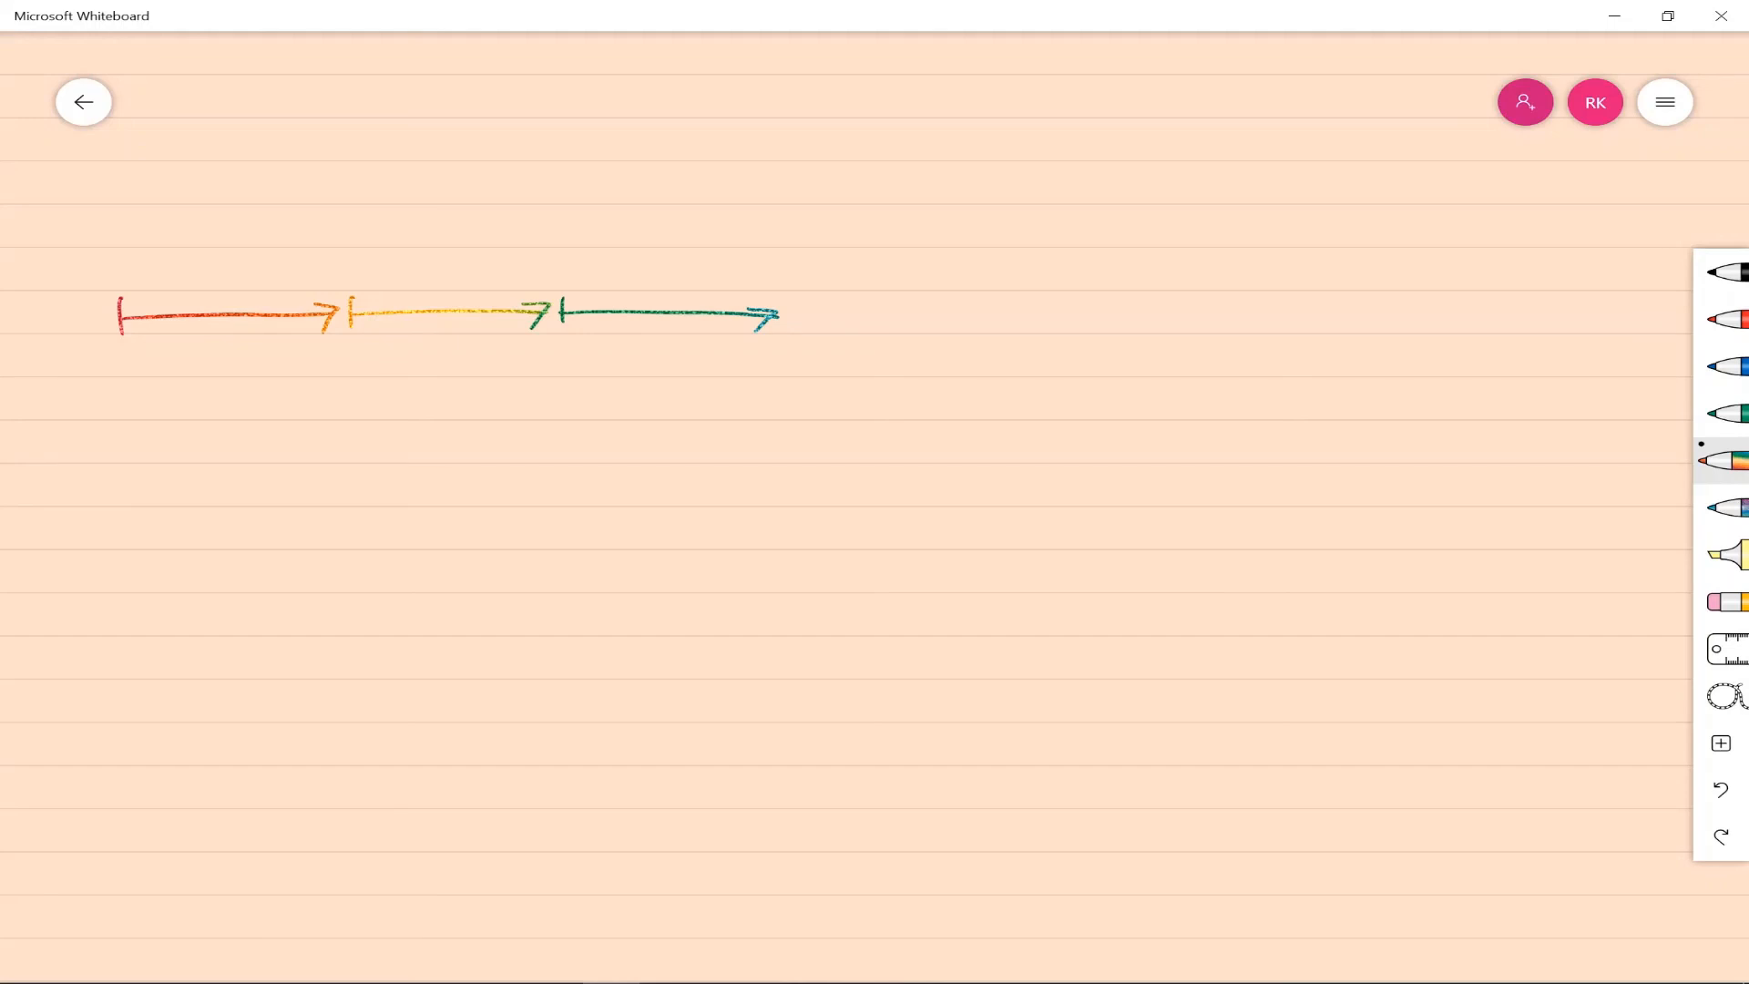
# Step: Draw three overlapping rainbow arc arrows along the bottom
pyautogui.moveTo(760, 895)
pyautogui.mouseDown()
pyautogui.moveTo(944, 814)
pyautogui.moveTo(1061, 889)
pyautogui.moveTo(1026, 888)
pyautogui.mouseUp()
pyautogui.moveTo(996, 820)
pyautogui.mouseDown()
pyautogui.moveTo(1134, 782)
pyautogui.moveTo(1271, 891)
pyautogui.mouseUp()
pyautogui.moveTo(1301, 869)
pyautogui.mouseDown()
pyautogui.moveTo(1273, 897)
pyautogui.moveTo(1241, 888)
pyautogui.mouseUp()
pyautogui.moveTo(1220, 806)
pyautogui.mouseDown()
pyautogui.moveTo(1381, 779)
pyautogui.moveTo(1490, 896)
pyautogui.mouseUp()
pyautogui.moveTo(1490, 896); pyautogui.dragTo(1454, 889)
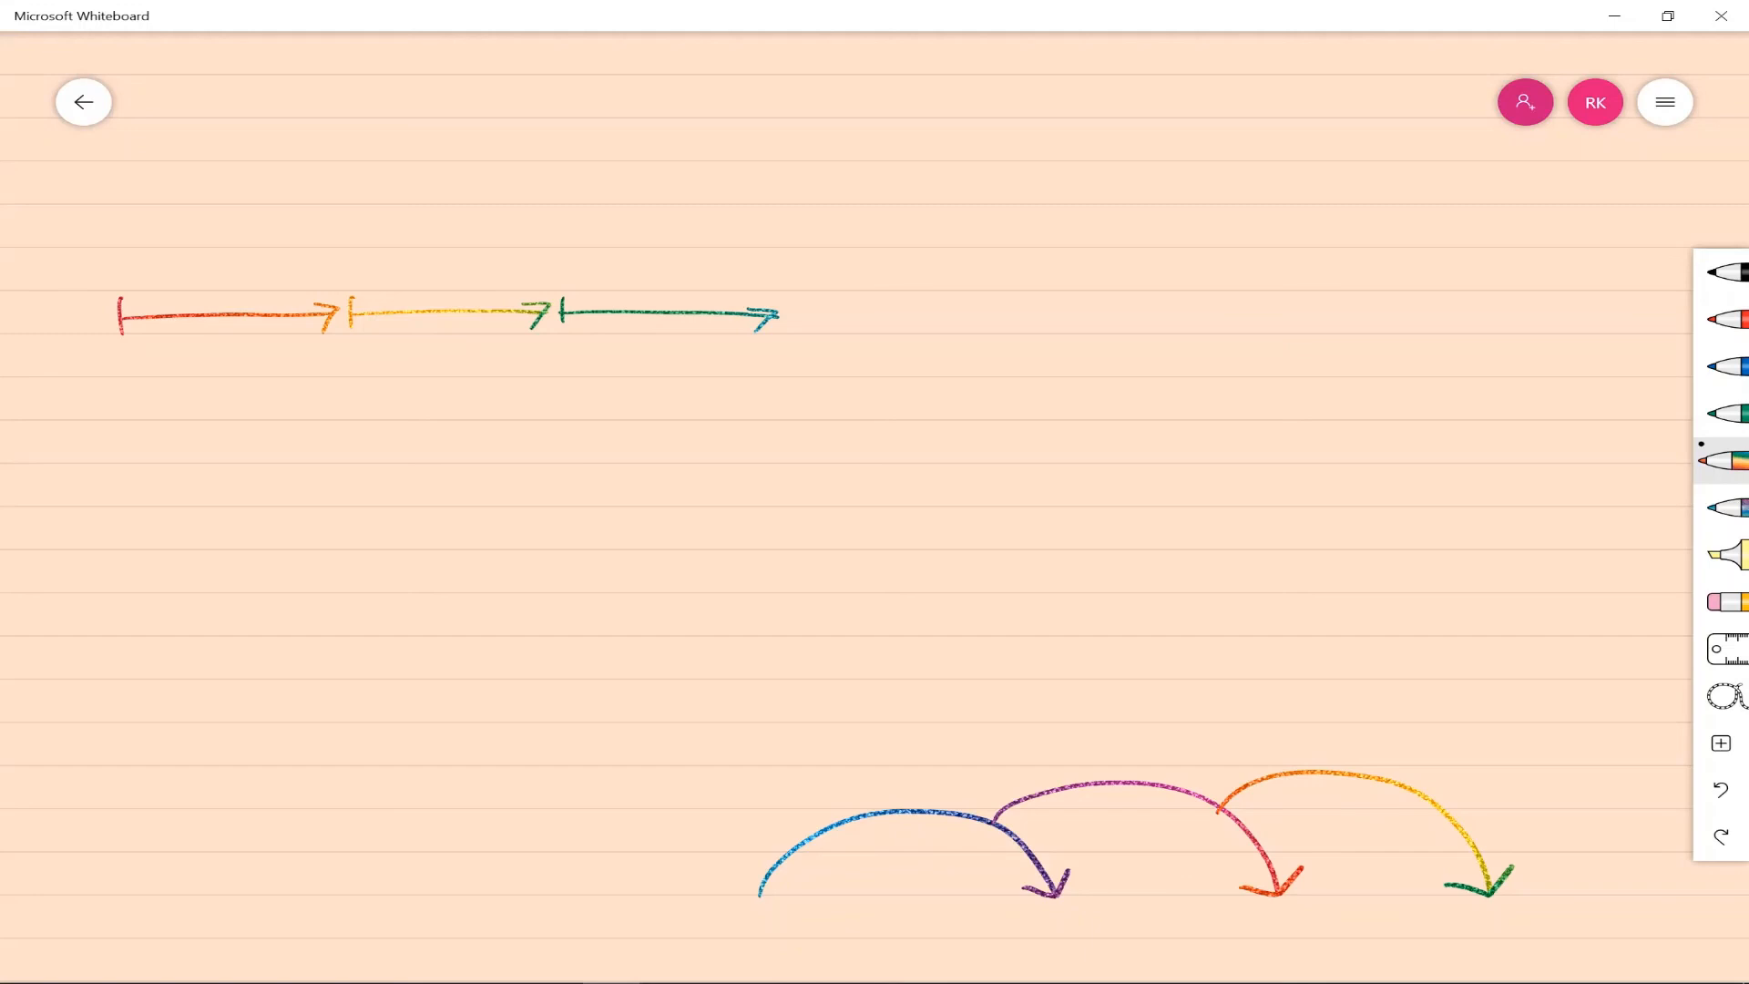
# Step: Draw an inward rainbow spiral, a wavy rising arrow and a zigzag arrow
pyautogui.moveTo(1055, 404)
pyautogui.mouseDown()
pyautogui.moveTo(1110, 324)
pyautogui.moveTo(1419, 326)
pyautogui.moveTo(1364, 506)
pyautogui.moveTo(1182, 468)
pyautogui.moveTo(1230, 362)
pyautogui.moveTo(1346, 403)
pyautogui.moveTo(1261, 417)
pyautogui.moveTo(1265, 401)
pyautogui.mouseUp()
pyautogui.moveTo(1264, 401); pyautogui.dragTo(1271, 426)
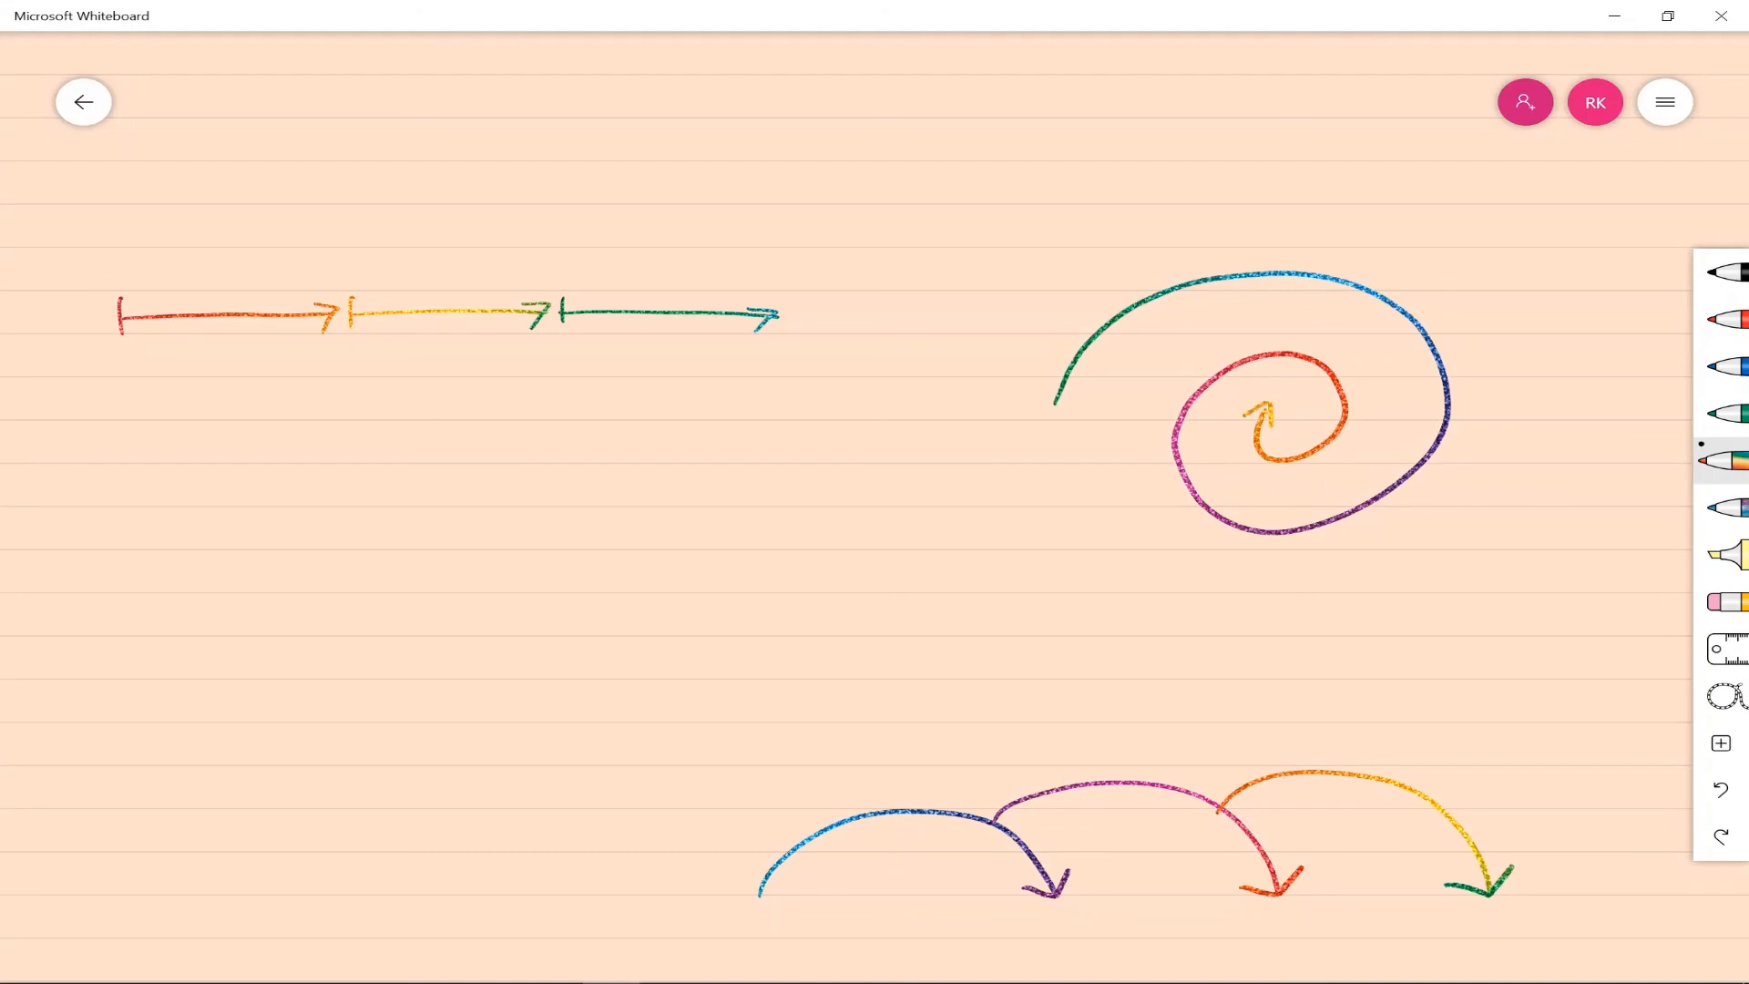
pyautogui.moveTo(163, 844)
pyautogui.mouseDown()
pyautogui.moveTo(451, 554)
pyautogui.moveTo(589, 479)
pyautogui.moveTo(598, 495)
pyautogui.mouseUp()
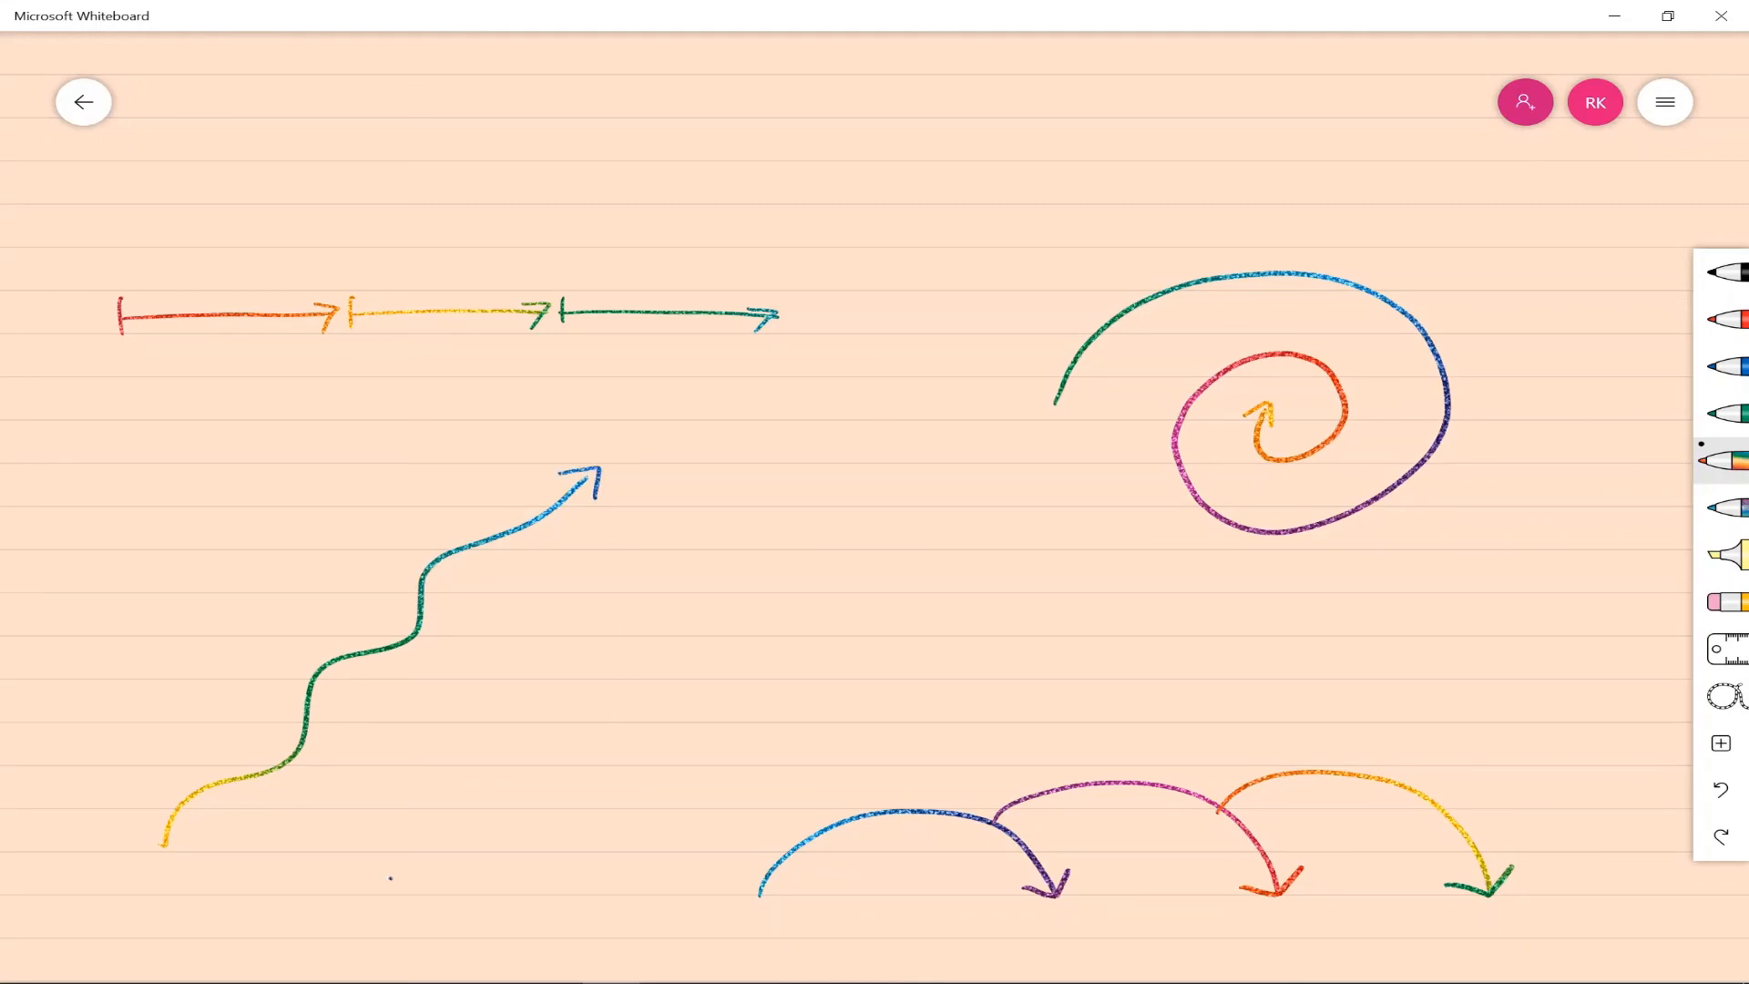
pyautogui.moveTo(391, 879)
pyautogui.mouseDown()
pyautogui.moveTo(378, 795)
pyautogui.moveTo(485, 827)
pyautogui.moveTo(601, 765)
pyautogui.moveTo(703, 667)
pyautogui.moveTo(991, 703)
pyautogui.mouseUp()
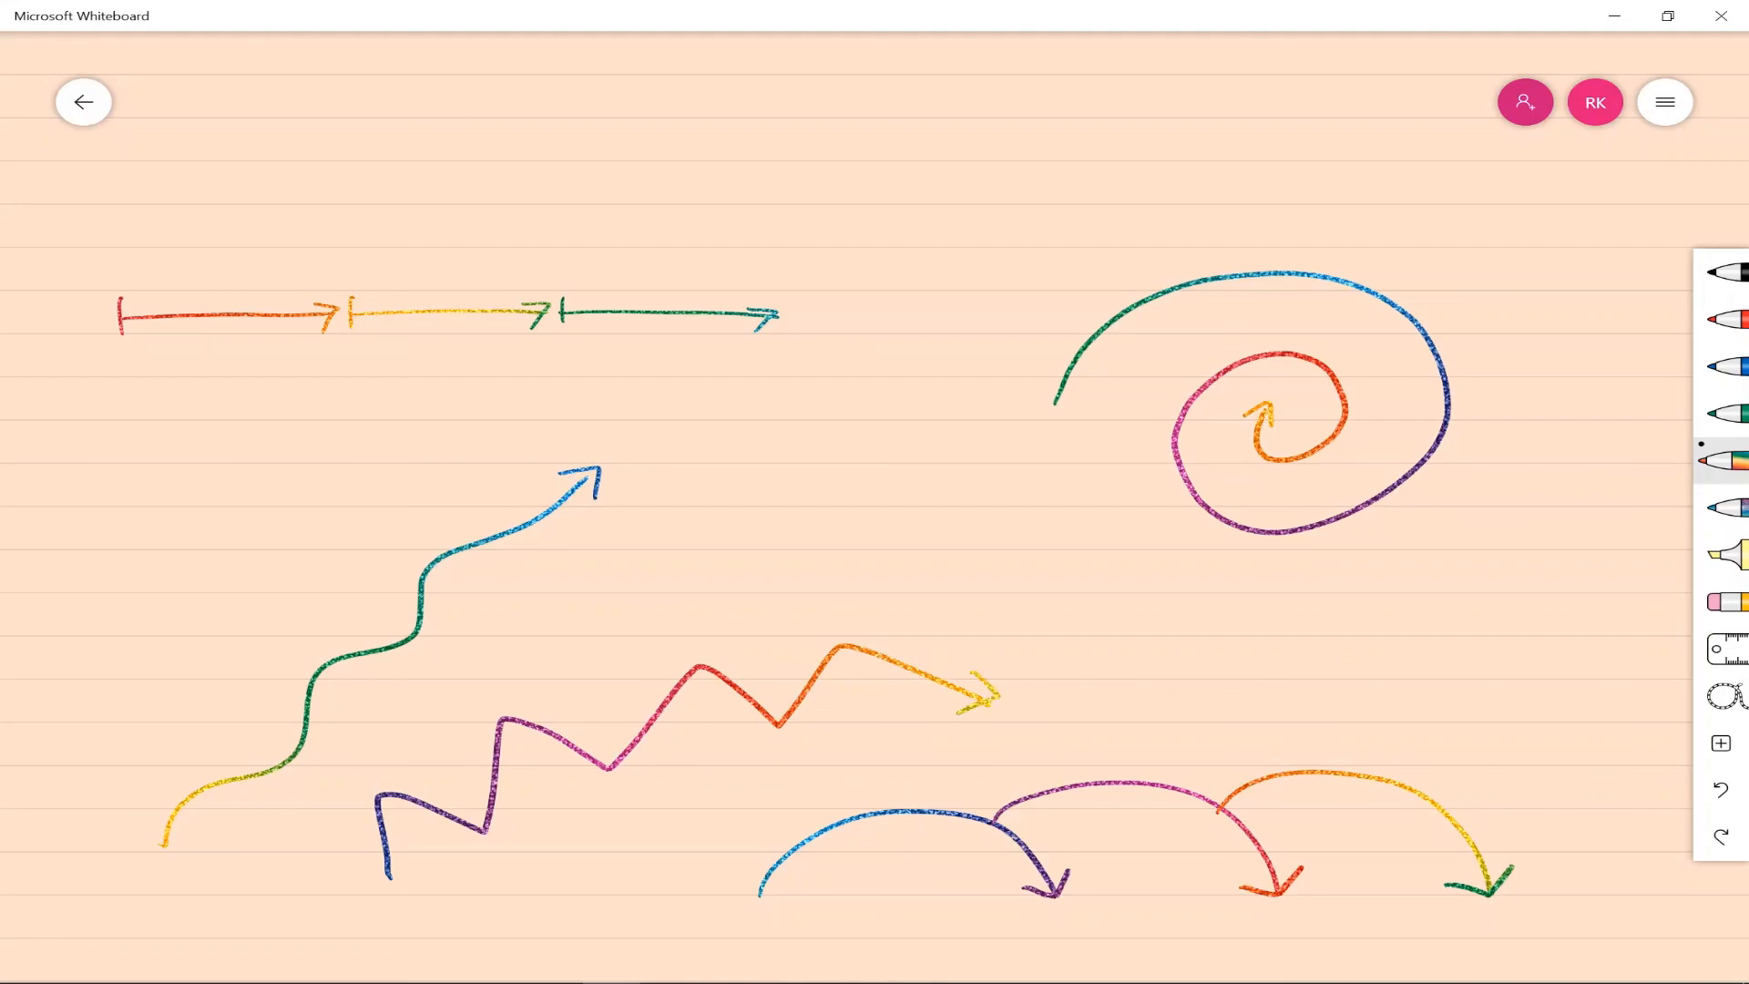